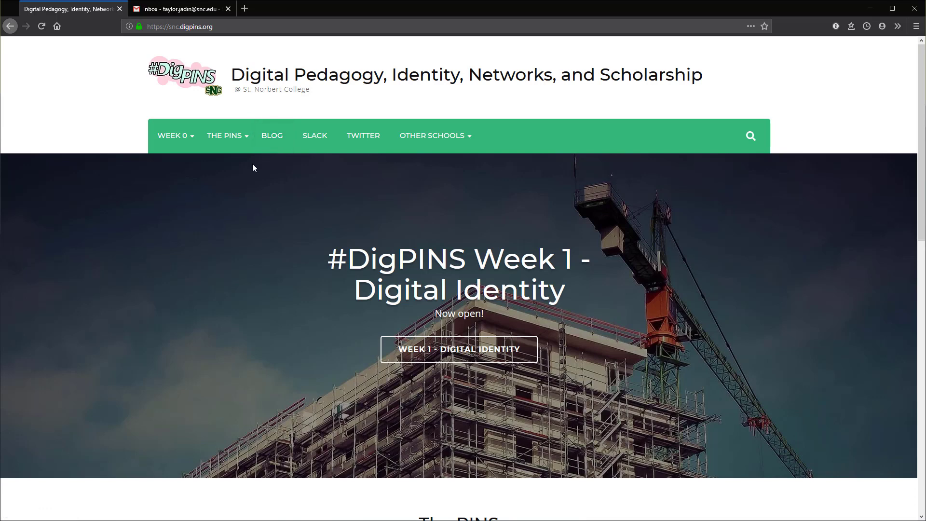
# Step: Open the #DigPINS blog page and scroll through participant posts like 'Reflecting on Teaching Illustration Online'
pyautogui.click(275, 137)
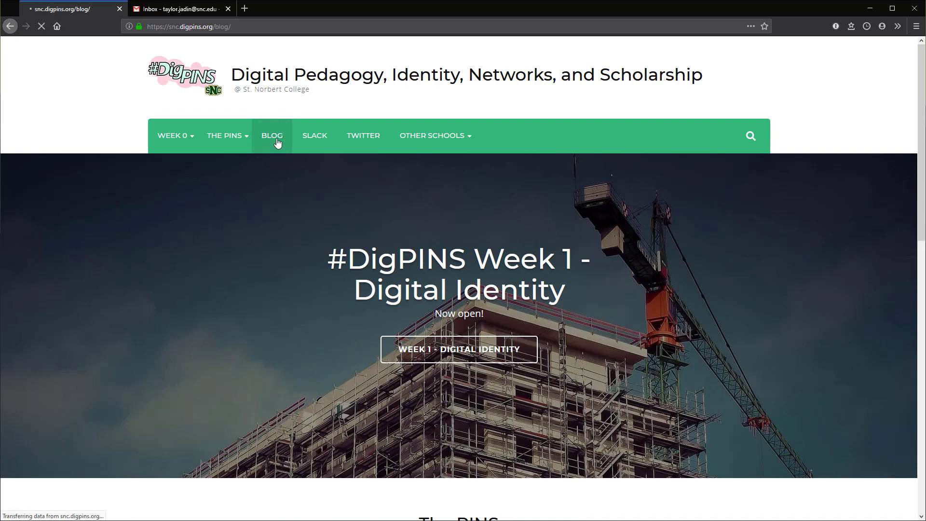
pyautogui.scroll(-15, 529, 330)
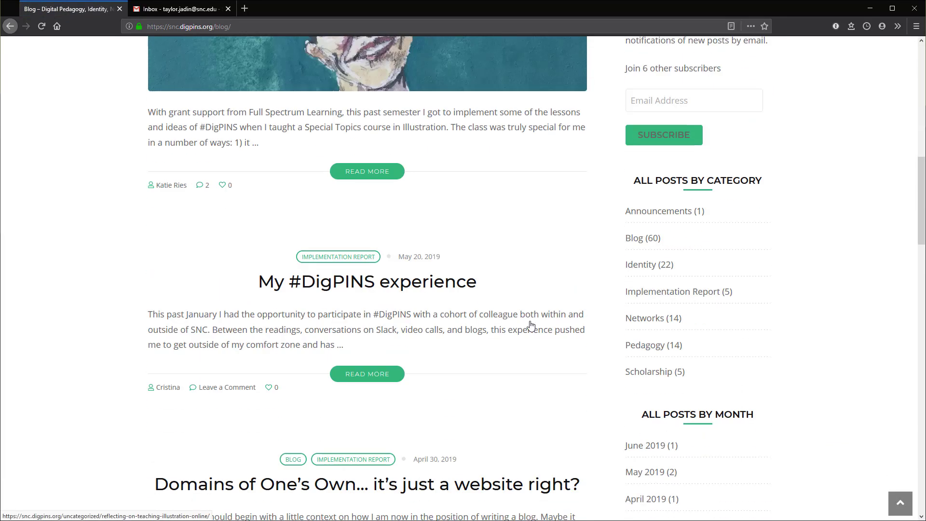
pyautogui.scroll(-10, 502, 258)
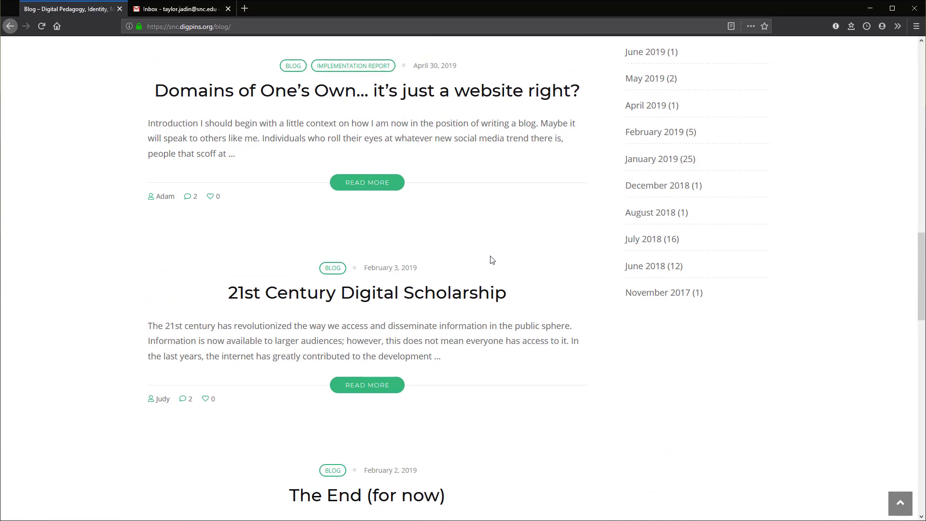
pyautogui.scroll(12, 493, 269)
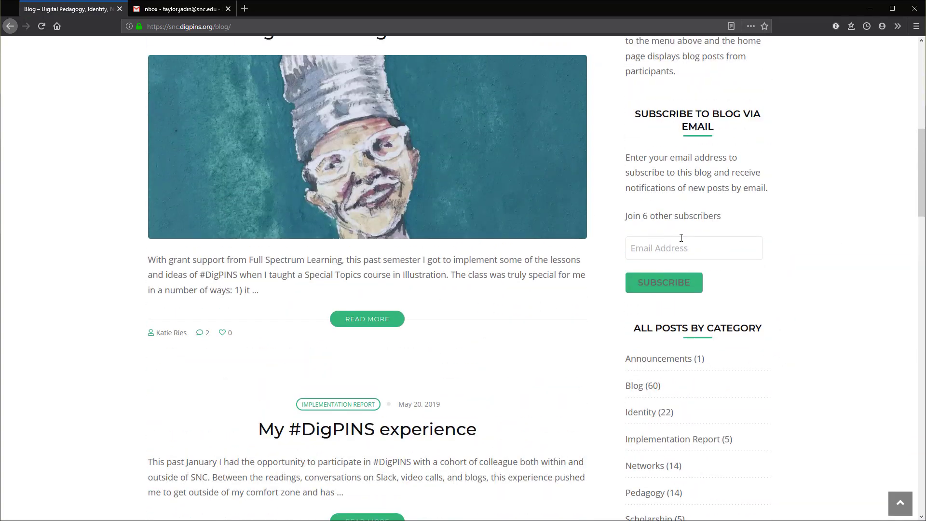
pyautogui.scroll(5, 719, 170)
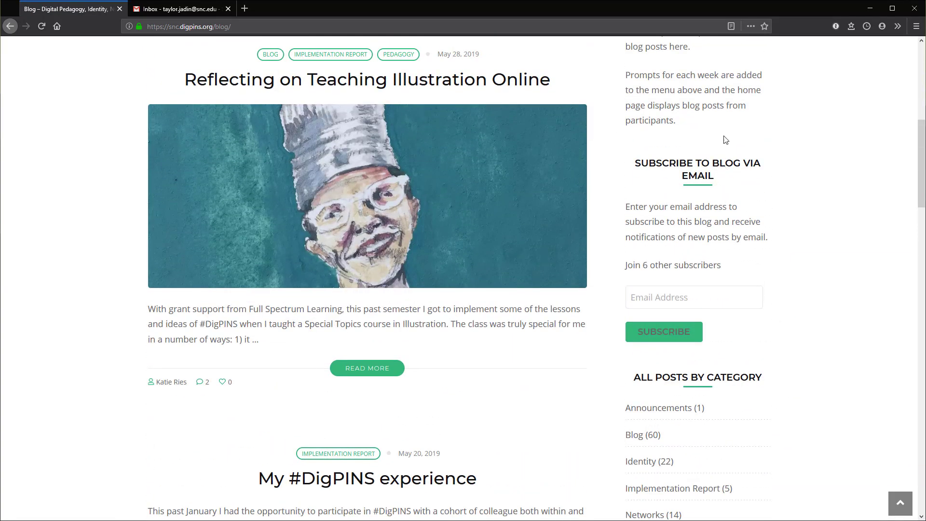
pyautogui.scroll(-3, 694, 337)
pyautogui.scroll(-2, 688, 271)
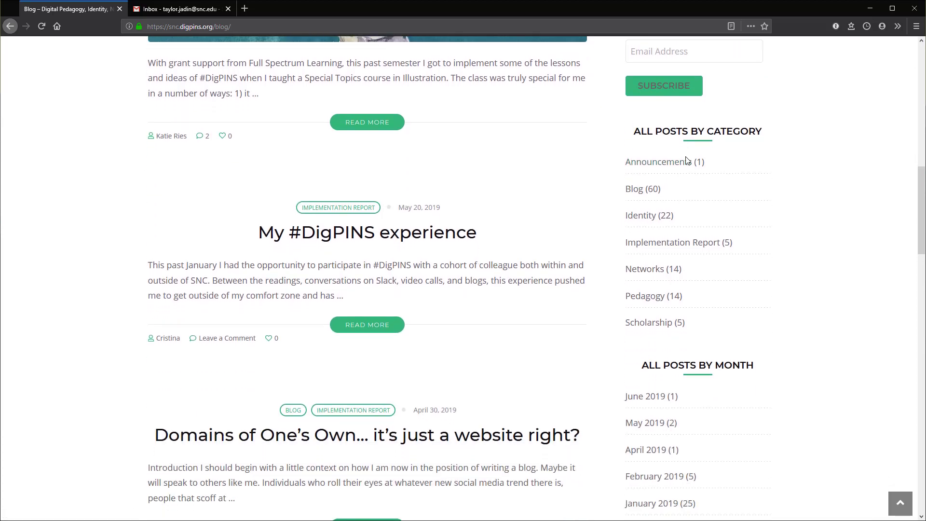
# Step: Filter the blog to the Identity category and browse posts such as 'digital_id19 C-C' and 'Social Technologies'
pyautogui.click(647, 216)
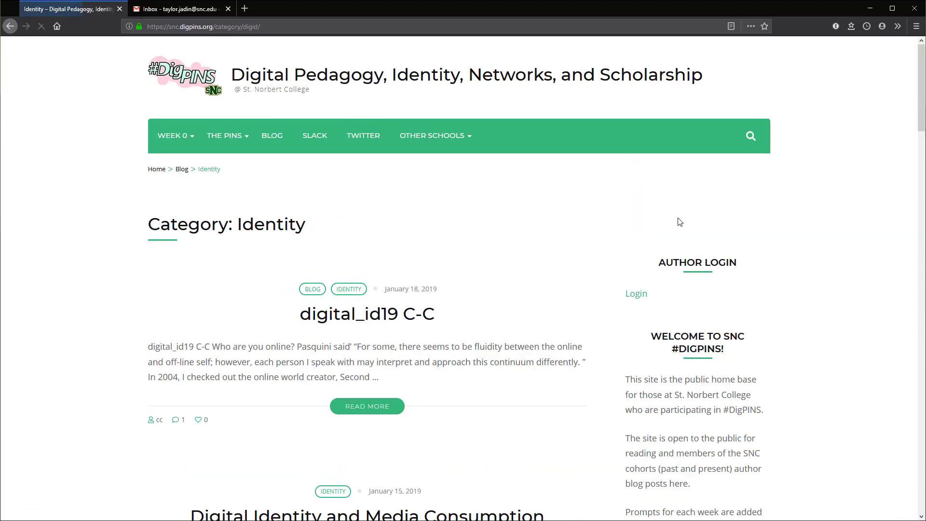
pyautogui.scroll(-7, 665, 224)
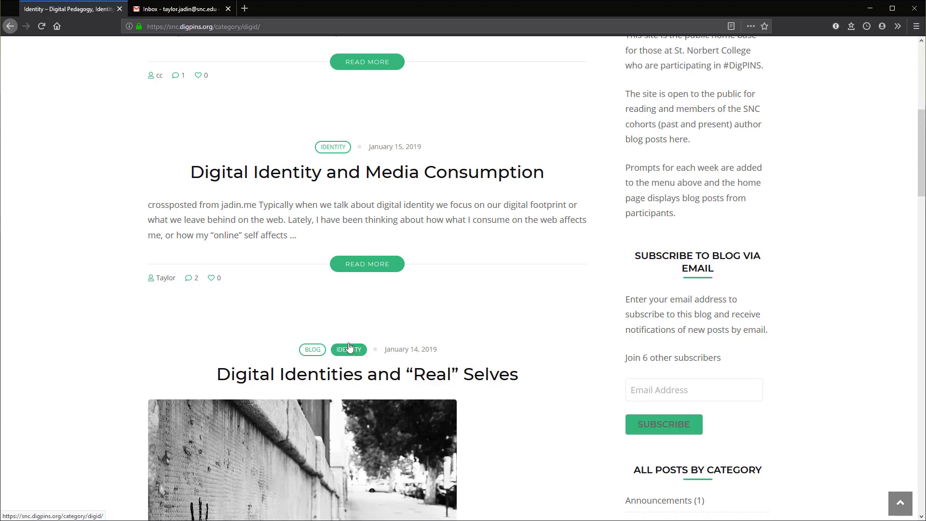
pyautogui.scroll(-8, 349, 348)
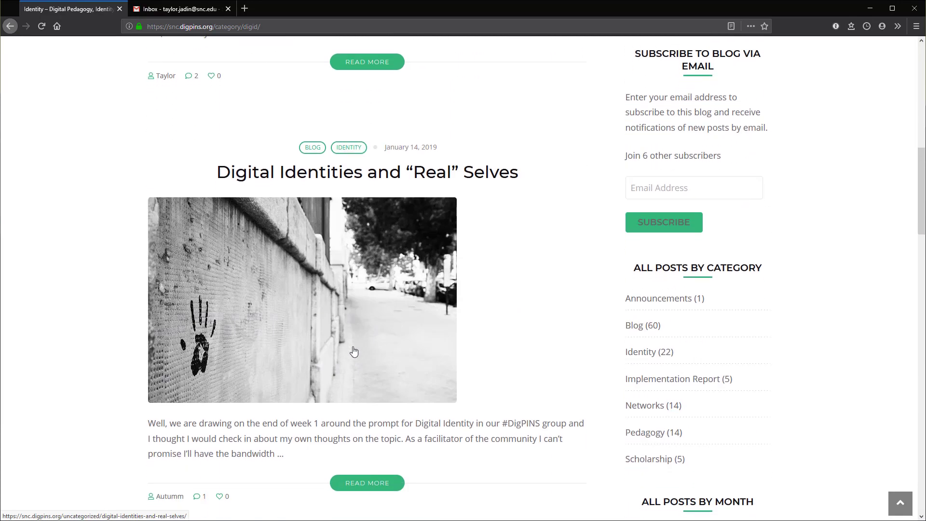
pyautogui.scroll(-2, 354, 353)
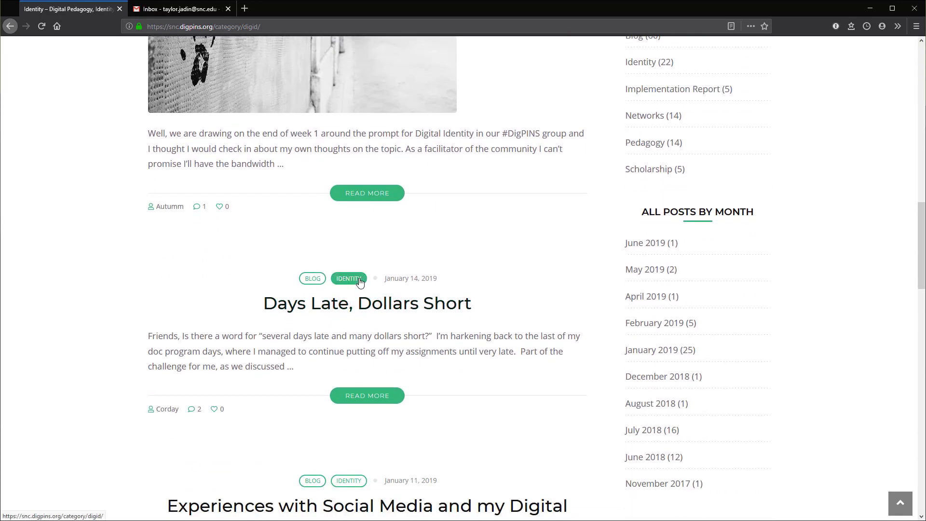
pyautogui.scroll(-4, 360, 282)
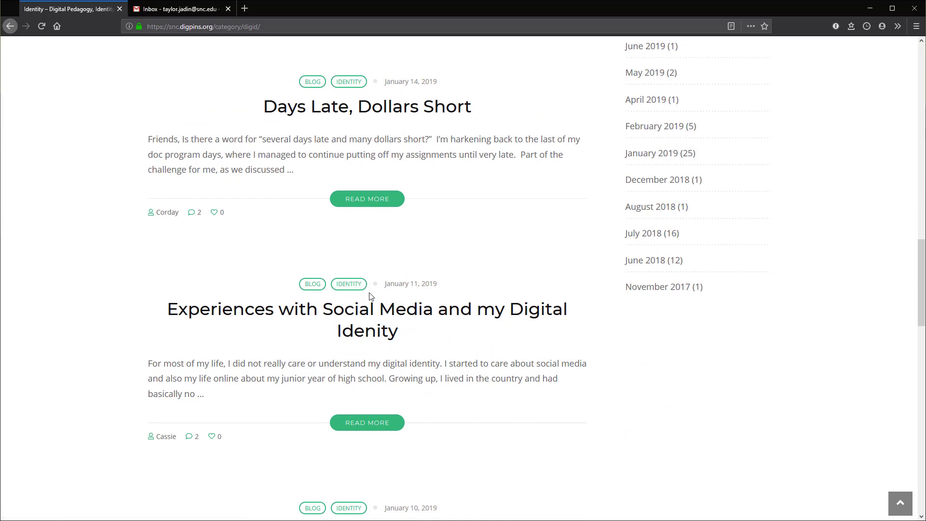
pyautogui.scroll(-9, 412, 272)
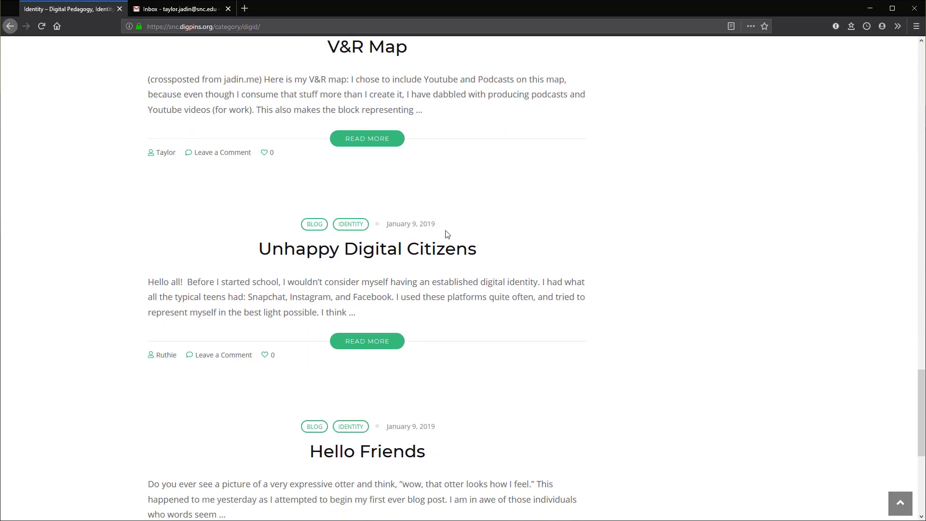
pyautogui.scroll(14, 587, 223)
pyautogui.scroll(6, 641, 208)
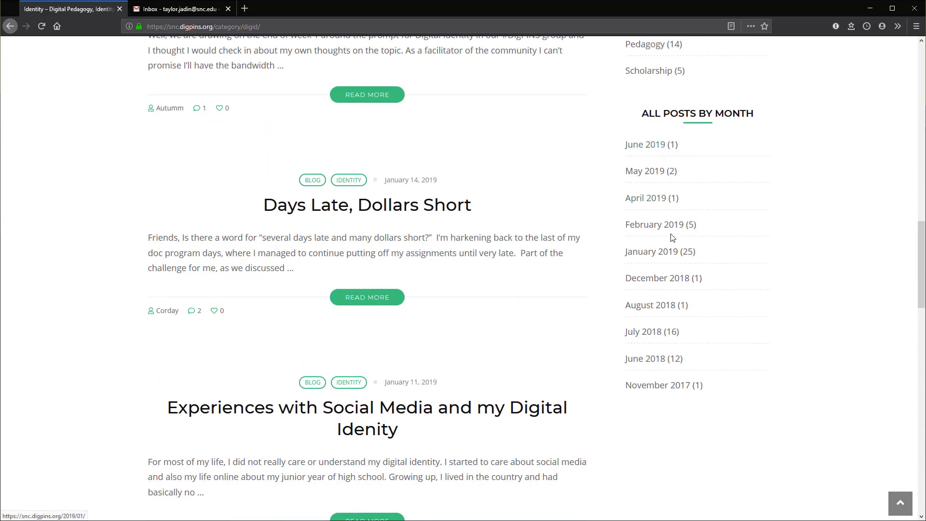
pyautogui.scroll(-5, 492, 305)
pyautogui.scroll(-2, 487, 305)
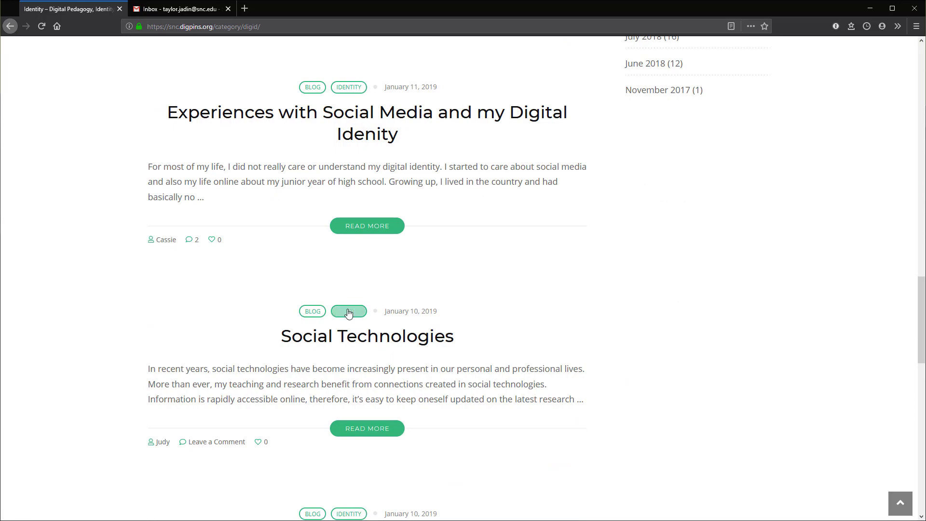
pyautogui.scroll(-4, 393, 328)
pyautogui.scroll(3, 475, 364)
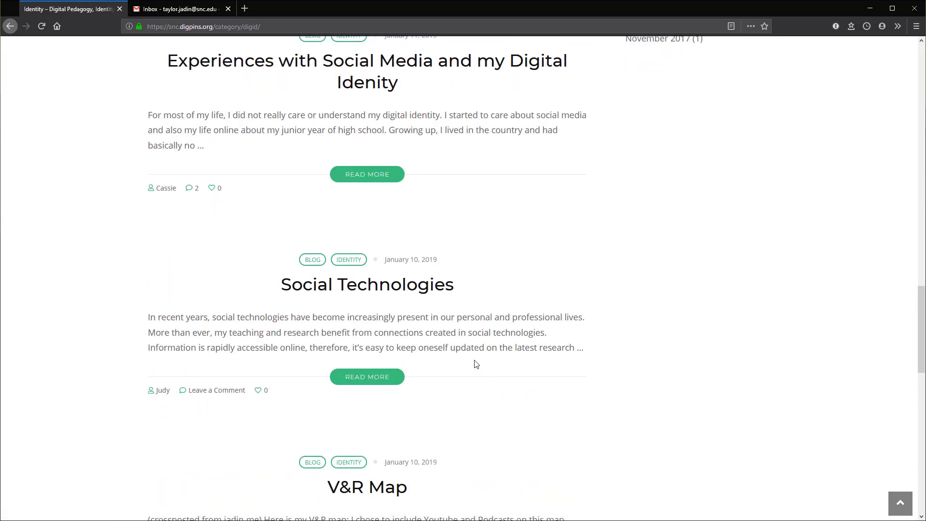
pyautogui.scroll(-3, 475, 357)
pyautogui.scroll(-1, 647, 313)
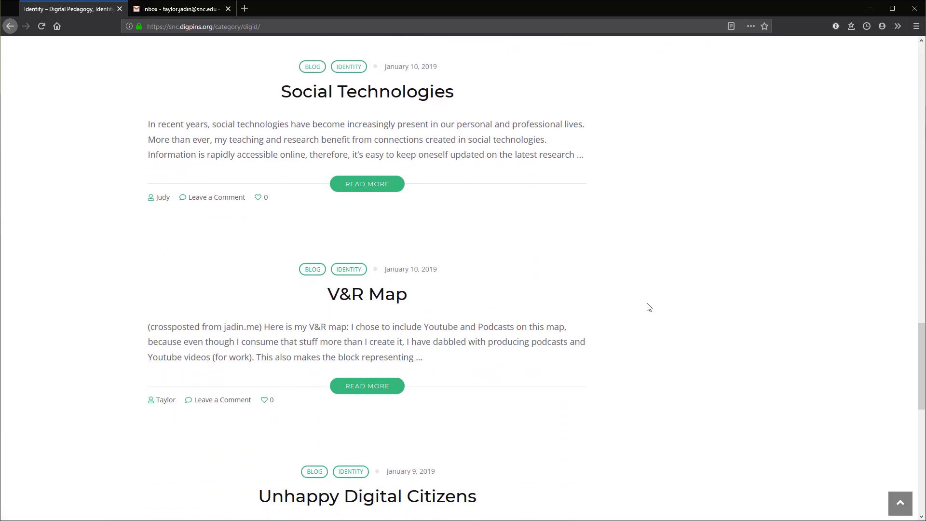
pyautogui.scroll(10, 648, 303)
pyautogui.scroll(2, 644, 296)
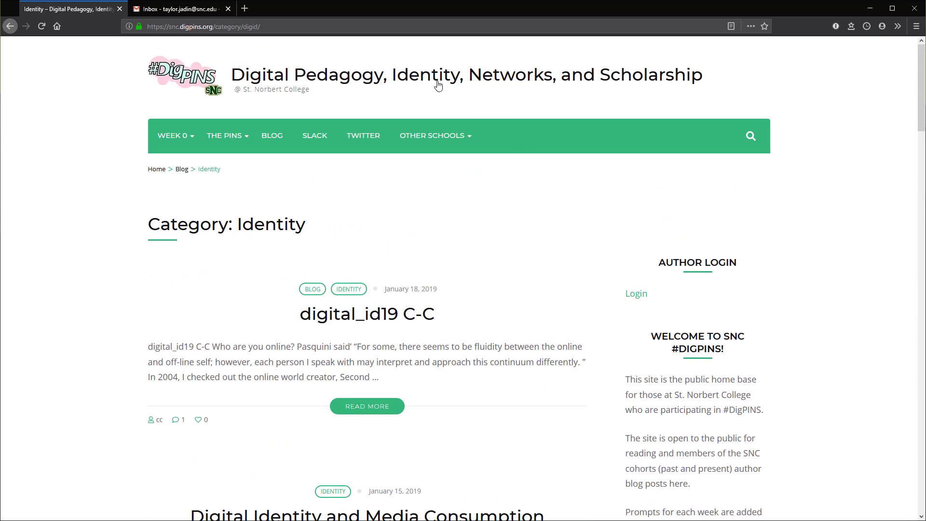
pyautogui.moveTo(434, 132)
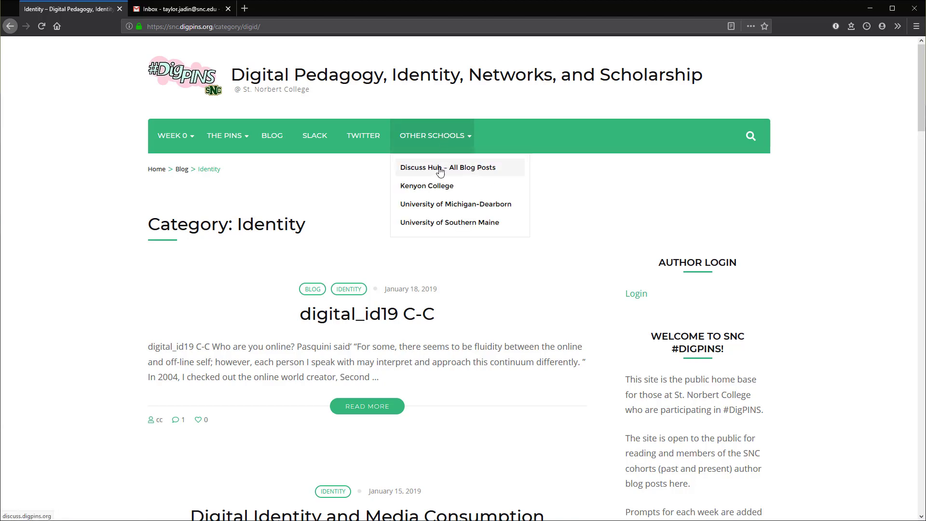
pyautogui.click(491, 172)
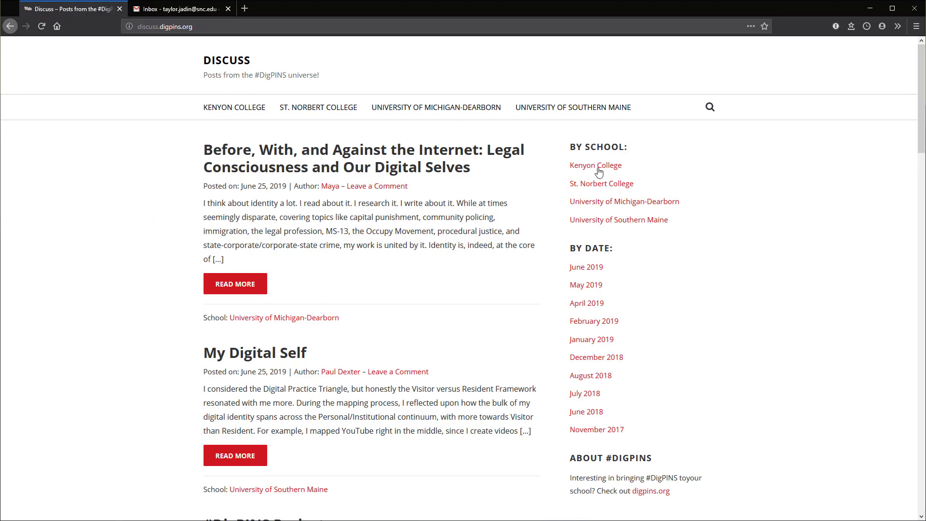
pyautogui.scroll(-5, 532, 291)
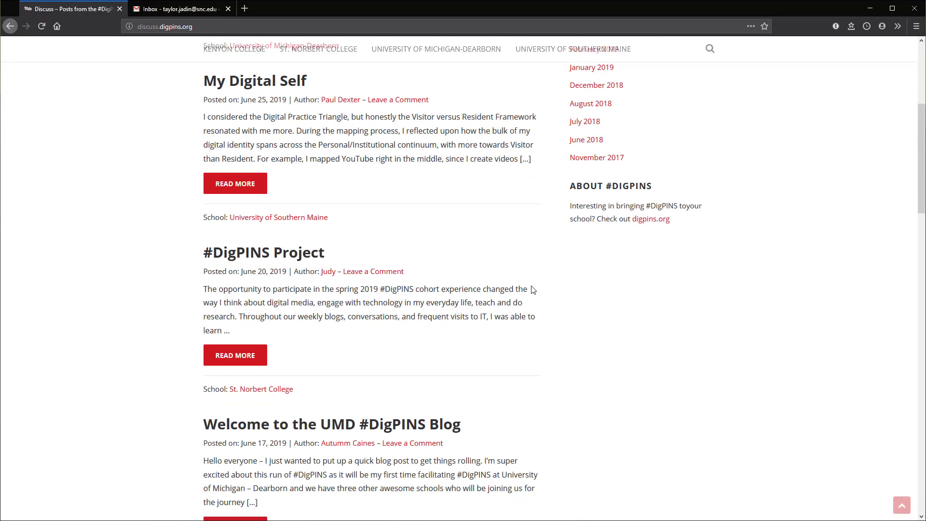
pyautogui.scroll(-3, 533, 284)
pyautogui.scroll(8, 536, 281)
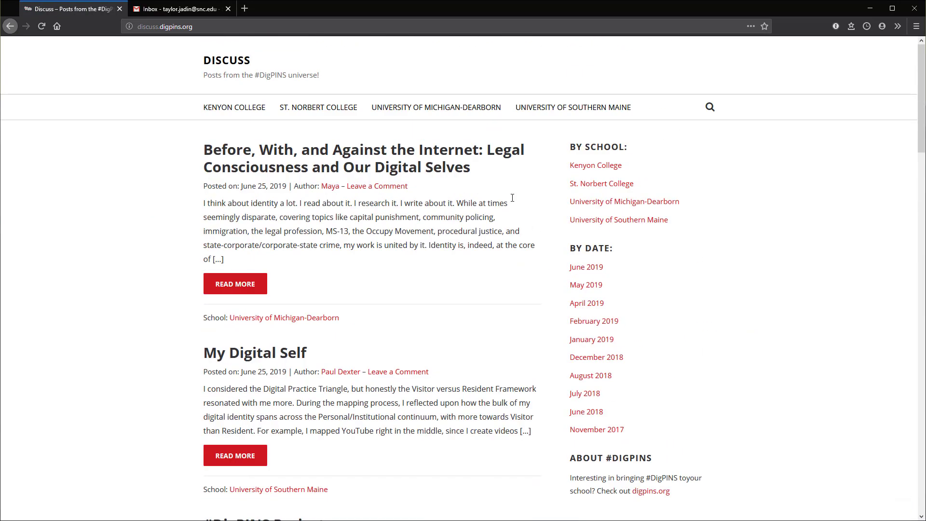
pyautogui.scroll(-3, 554, 299)
pyautogui.scroll(3, 583, 144)
pyautogui.scroll(-5, 502, 219)
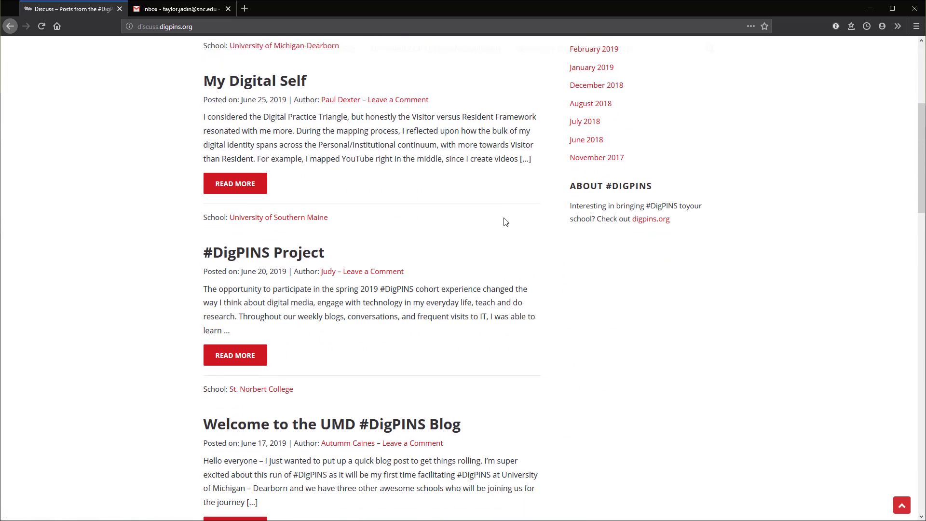
pyautogui.scroll(5, 504, 221)
pyautogui.scroll(-5, 413, 185)
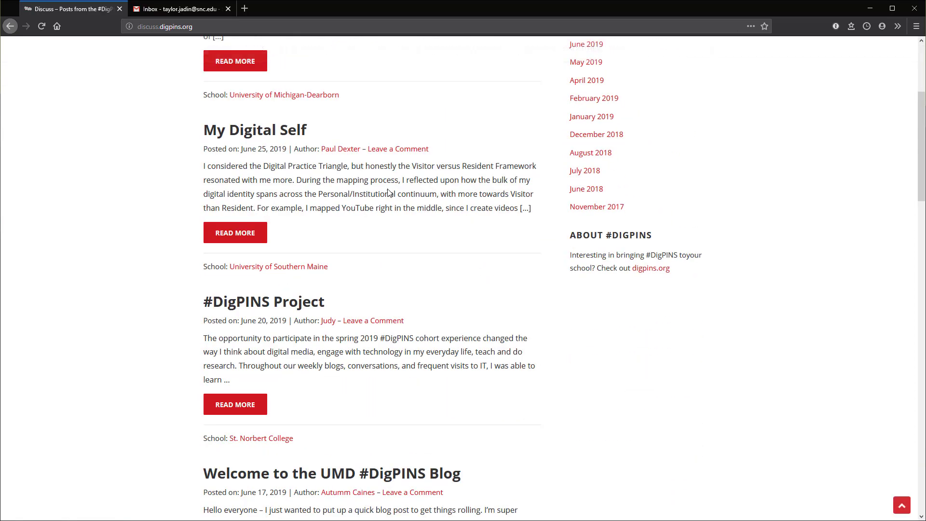
pyautogui.scroll(-4, 372, 248)
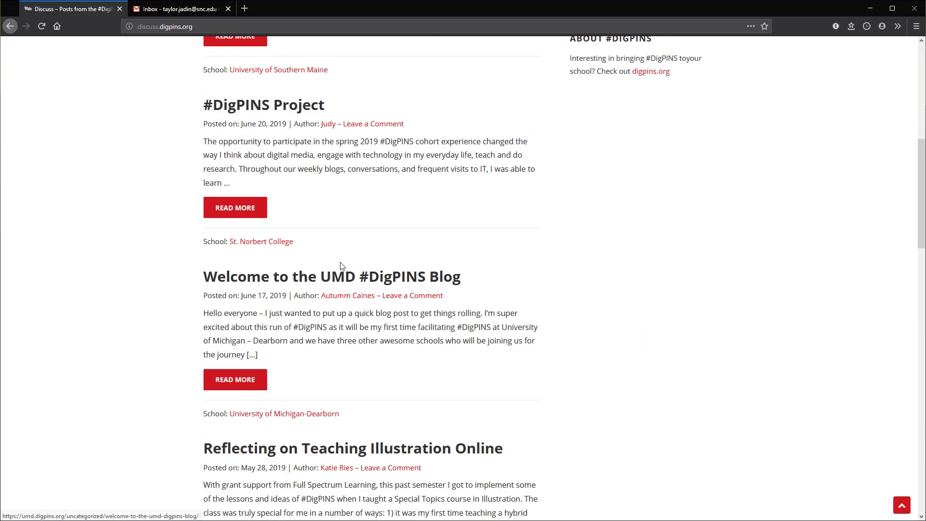
pyautogui.scroll(9, 340, 265)
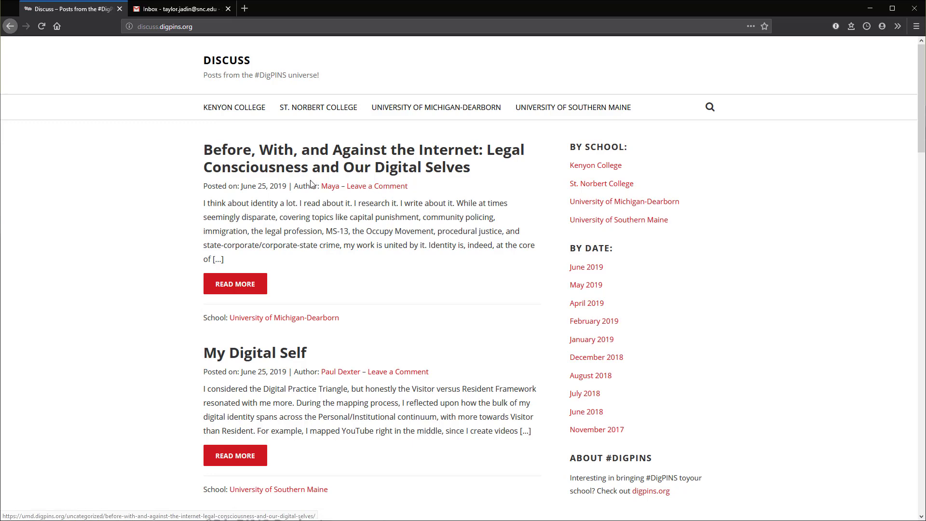
pyautogui.click(10, 26)
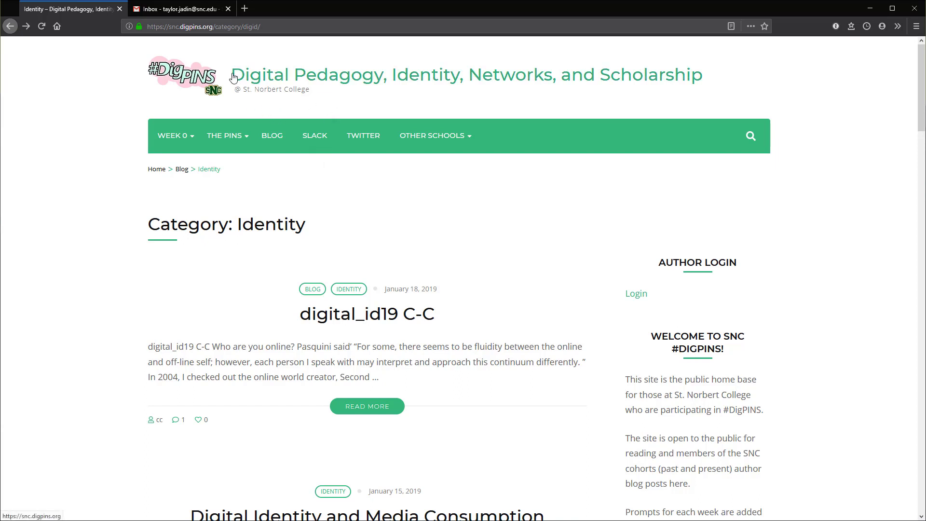
# Step: Go back to the blog, open the author login page, and choose the lost-password option
pyautogui.click(279, 140)
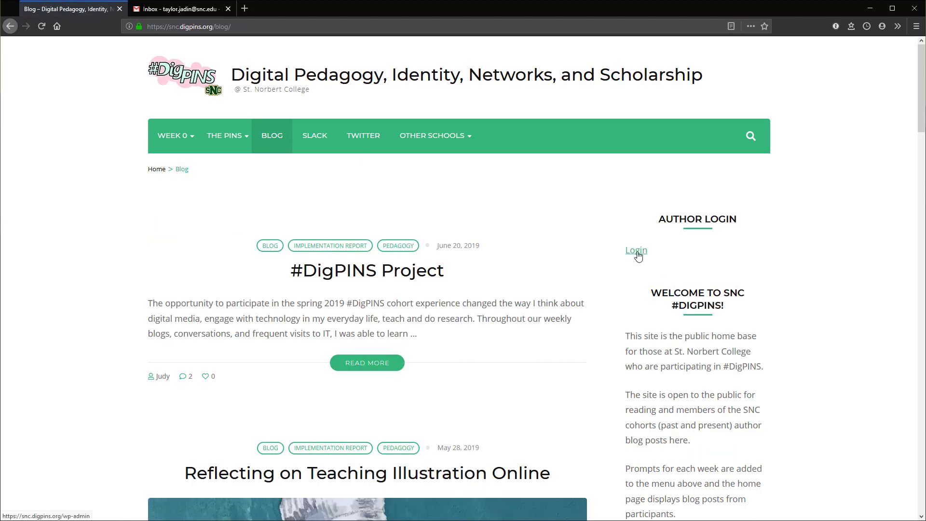
pyautogui.click(638, 256)
pyautogui.click(453, 233)
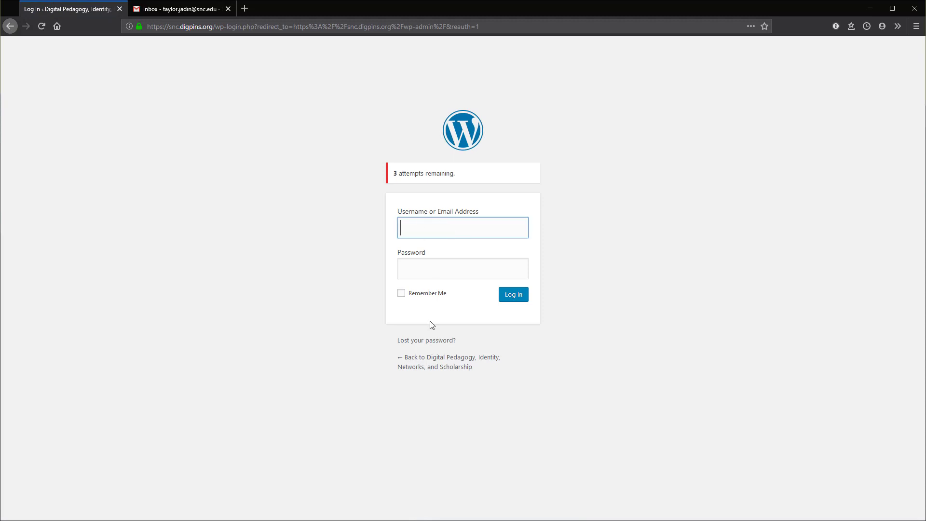
pyautogui.click(410, 341)
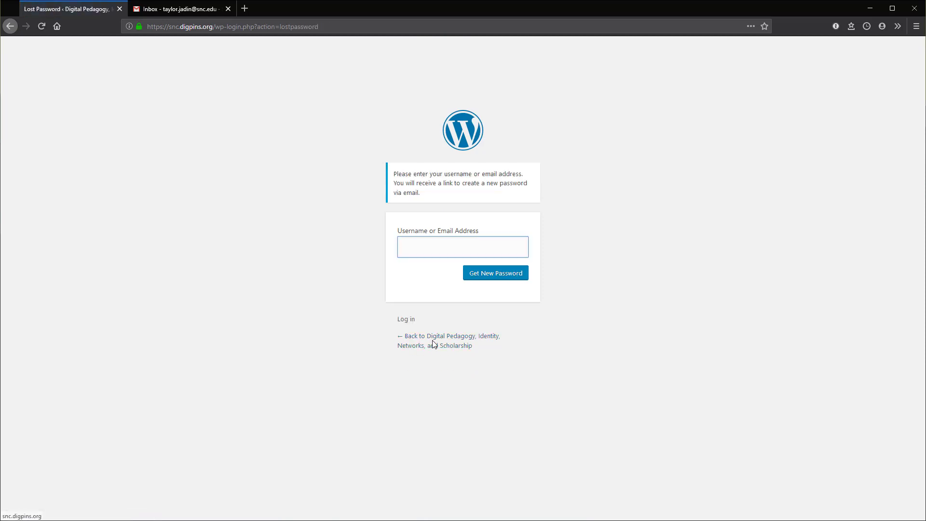
# Step: Request a password reset link for the test account's e-mail address, then switch to the Gmail inbox
pyautogui.click(472, 251)
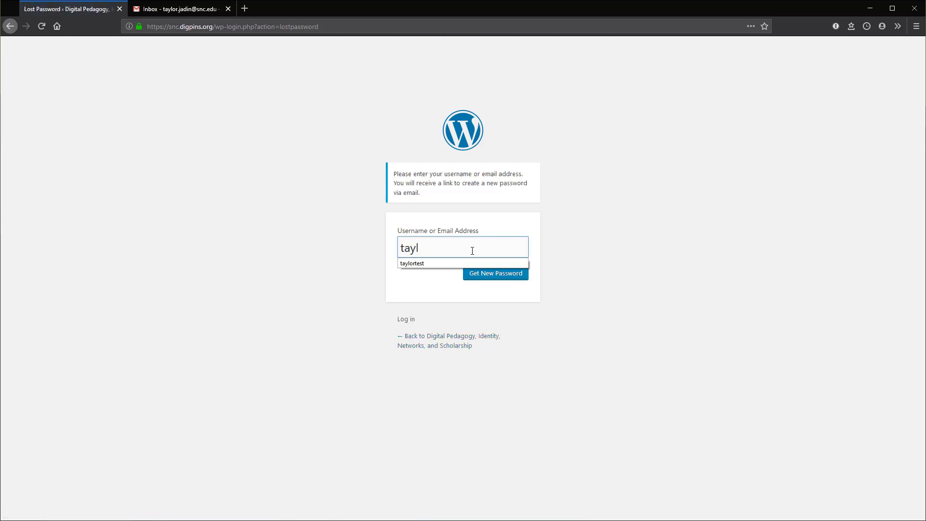
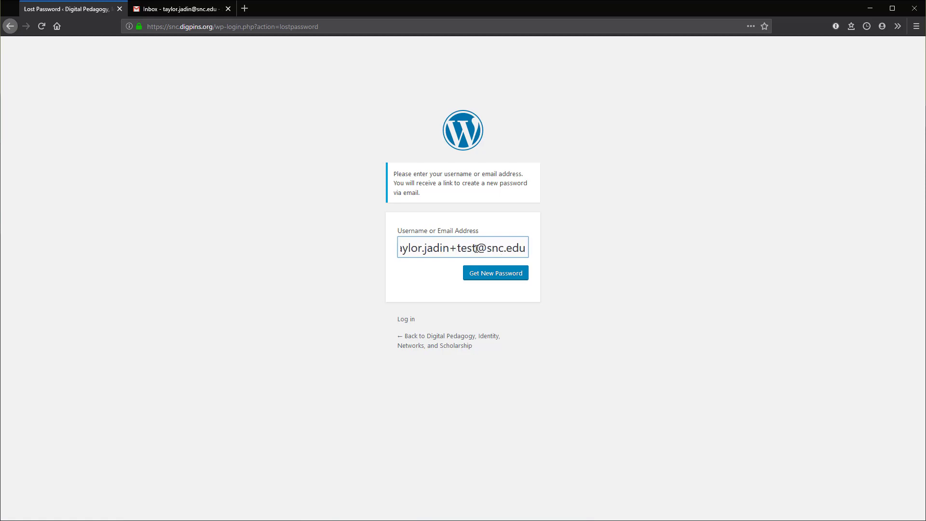
pyautogui.click(502, 274)
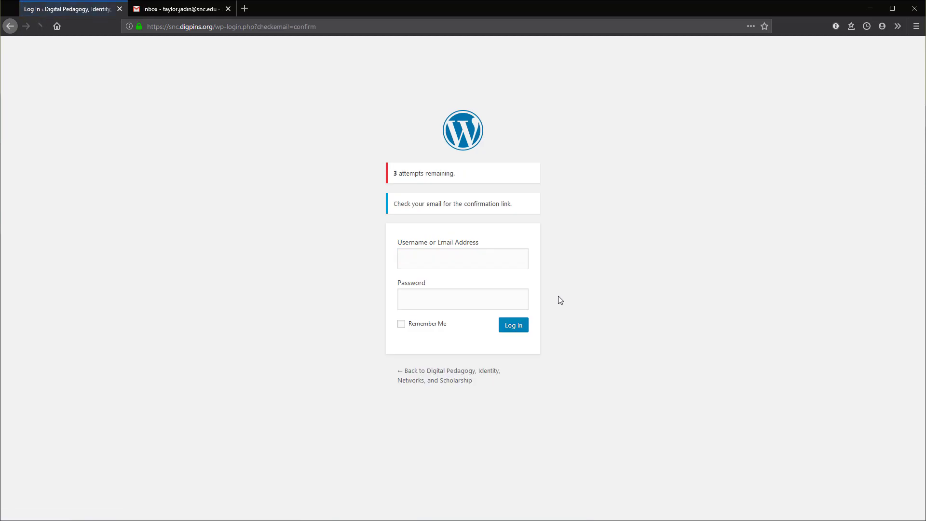
pyautogui.moveTo(393, 205); pyautogui.dragTo(516, 204)
pyautogui.click(522, 206)
pyautogui.click(165, 12)
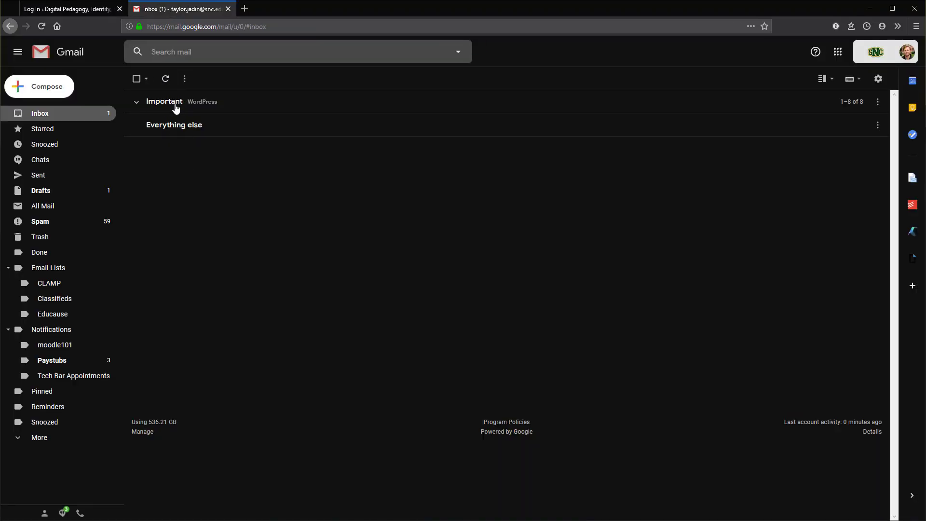
# Step: Open the WordPress Password Reset e-mail under Important and follow its reset link
pyautogui.click(195, 103)
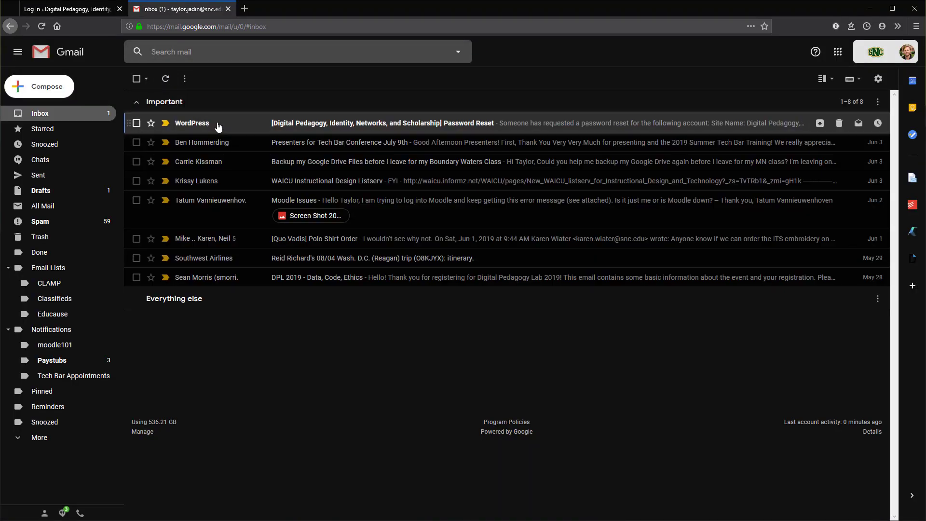
pyautogui.click(218, 127)
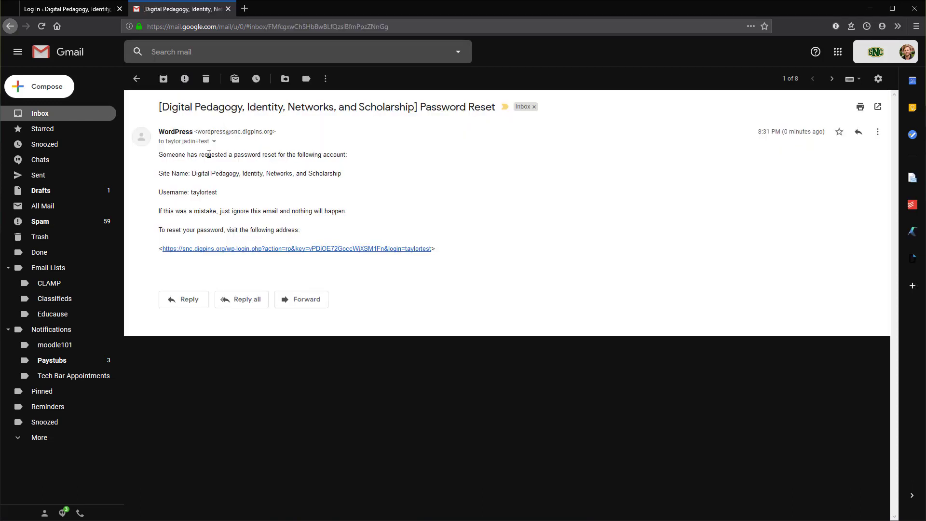
pyautogui.click(209, 249)
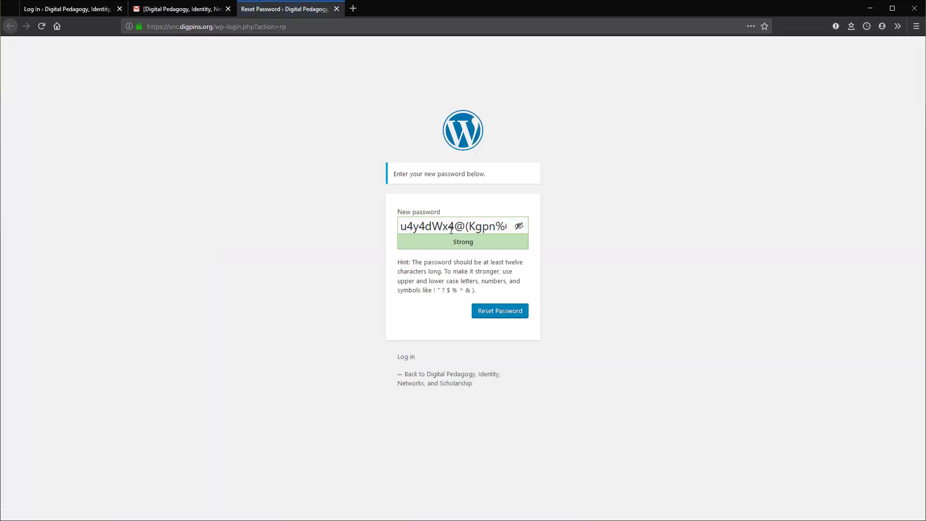
# Step: Replace the generated password with your own masked password and save the reset
pyautogui.tripleClick(451, 230)
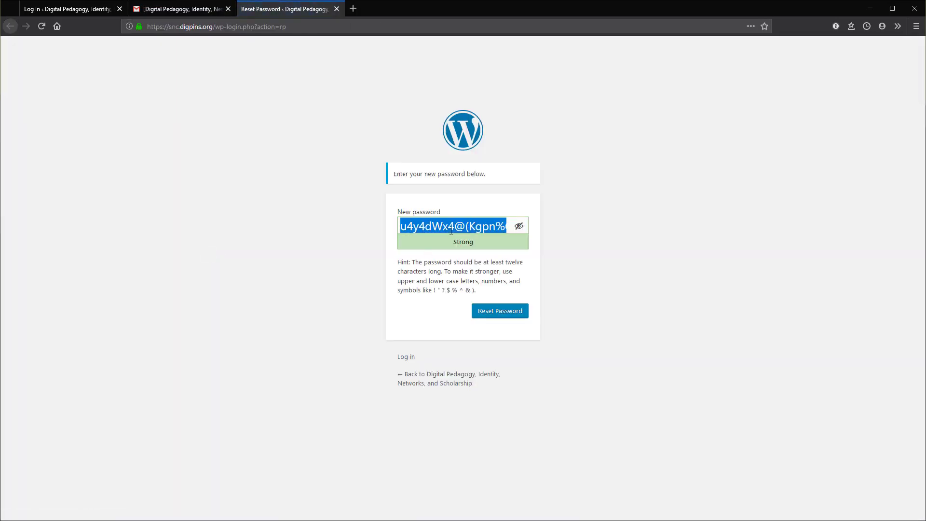
pyautogui.press('BackSpace')
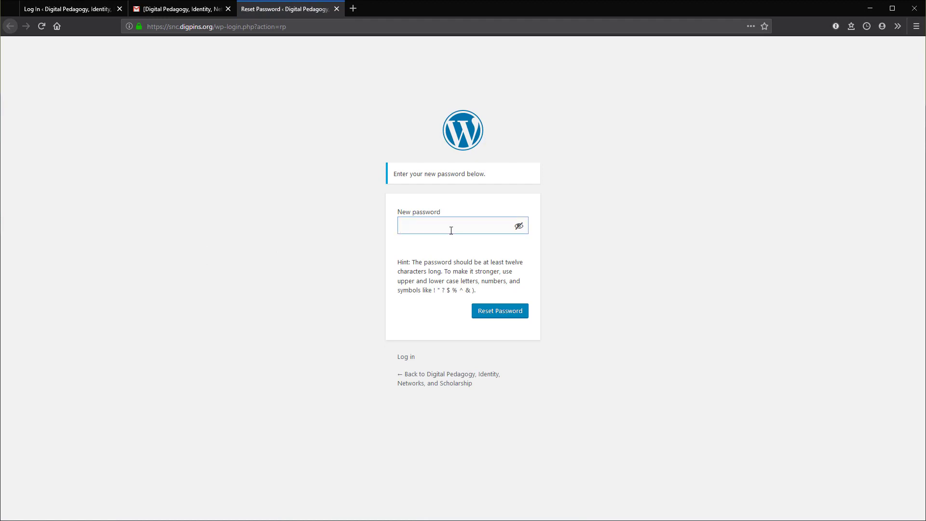
pyautogui.write('_')
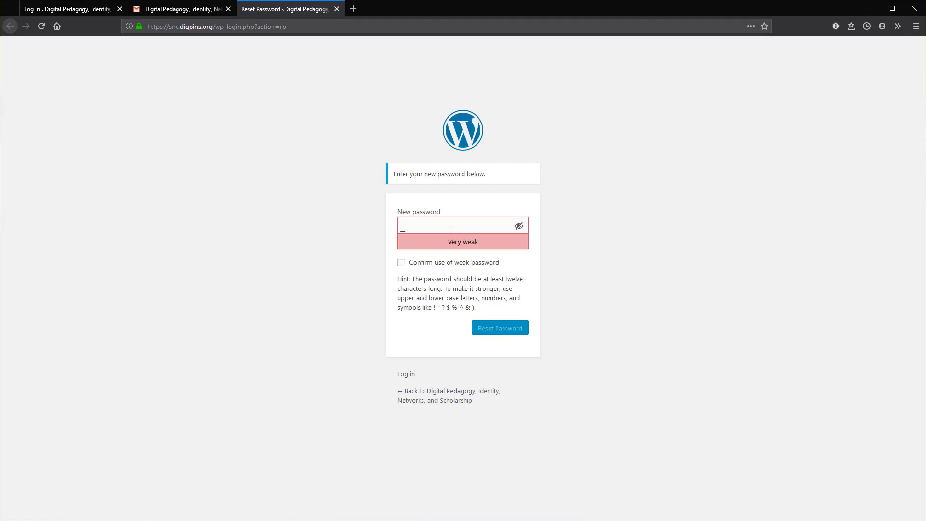
pyautogui.press('BackSpace')
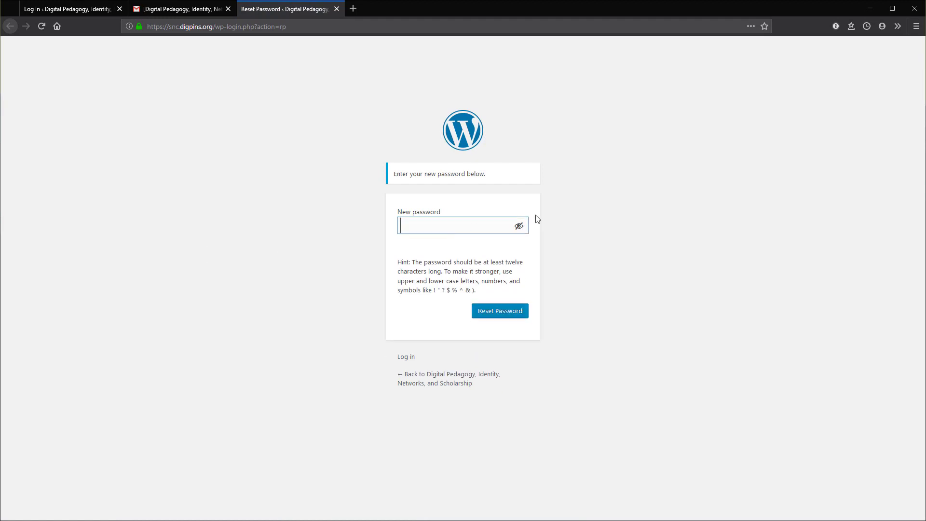
pyautogui.click(519, 225)
pyautogui.write('_')
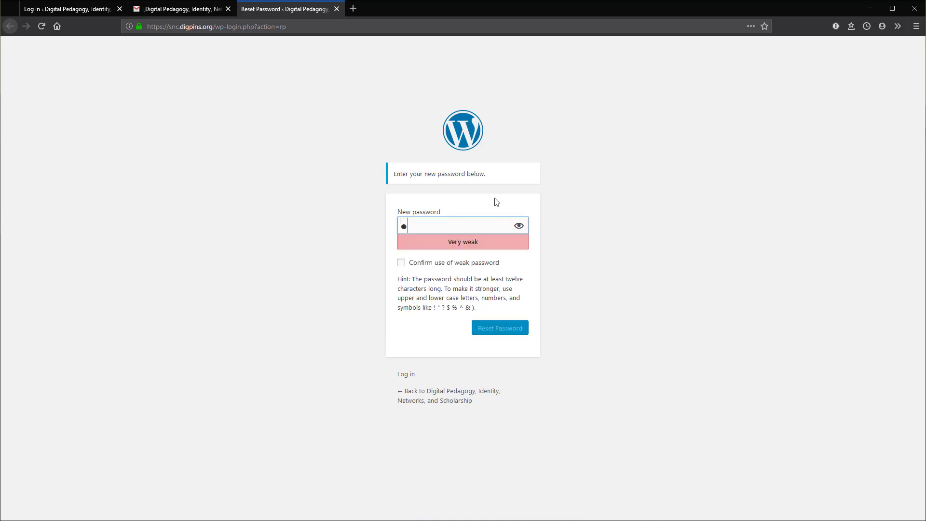
pyautogui.write('********')
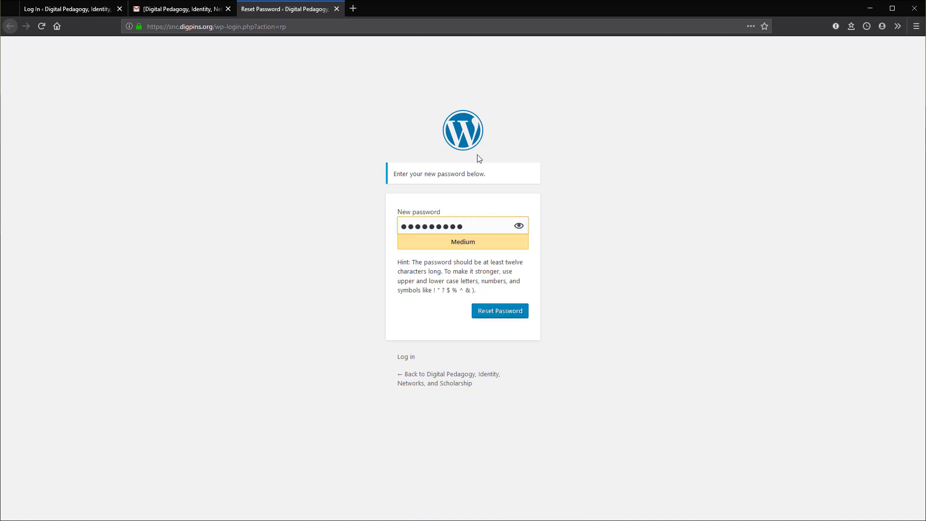
pyautogui.click(498, 311)
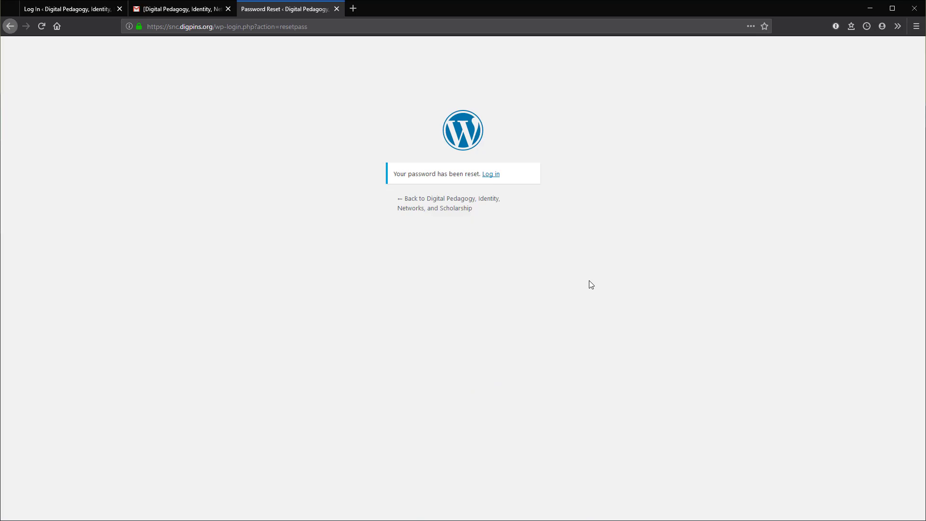
# Step: Log in with the test account's e-mail and new password, with Remember Me ticked
pyautogui.click(491, 174)
pyautogui.click(479, 226)
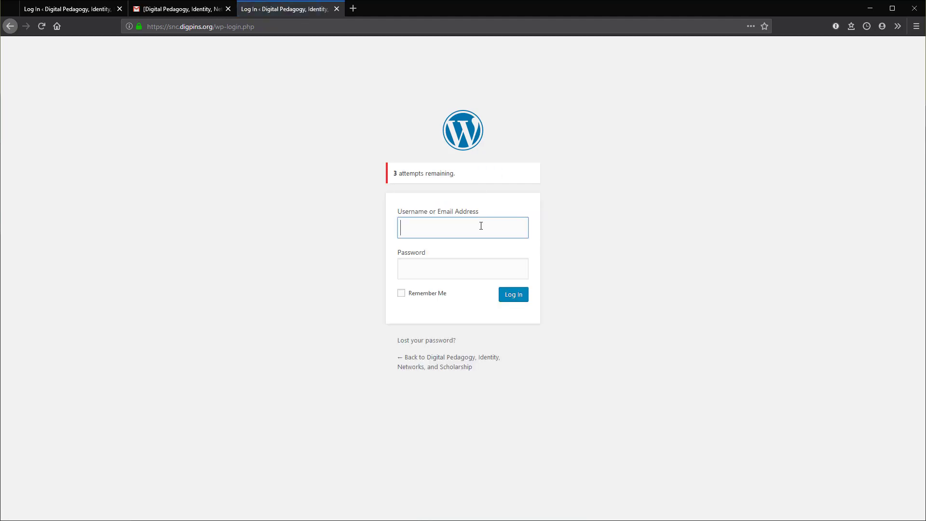
pyautogui.press('Tab')
pyautogui.write('•••••••••')
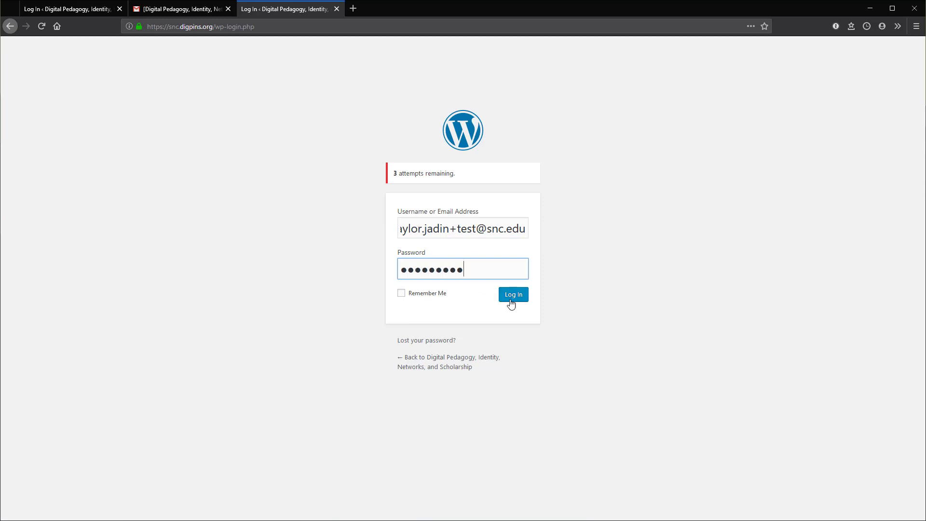
pyautogui.click(420, 295)
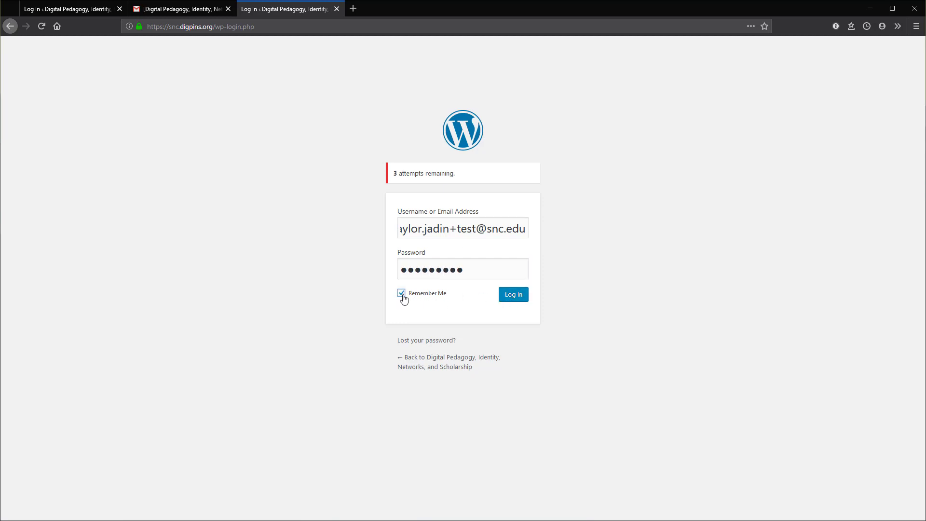
pyautogui.click(509, 295)
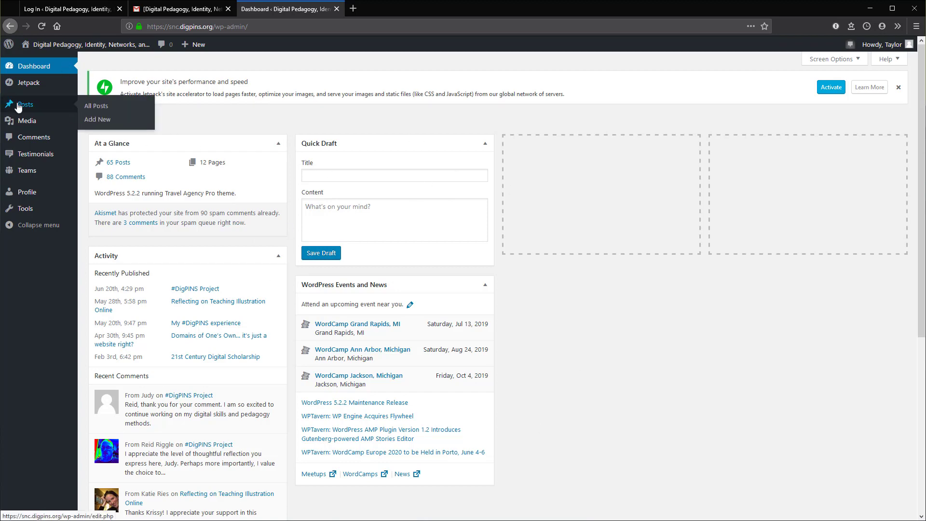
# Step: Open the admin Posts list, look it over, and start a new post with Add New
pyautogui.click(25, 103)
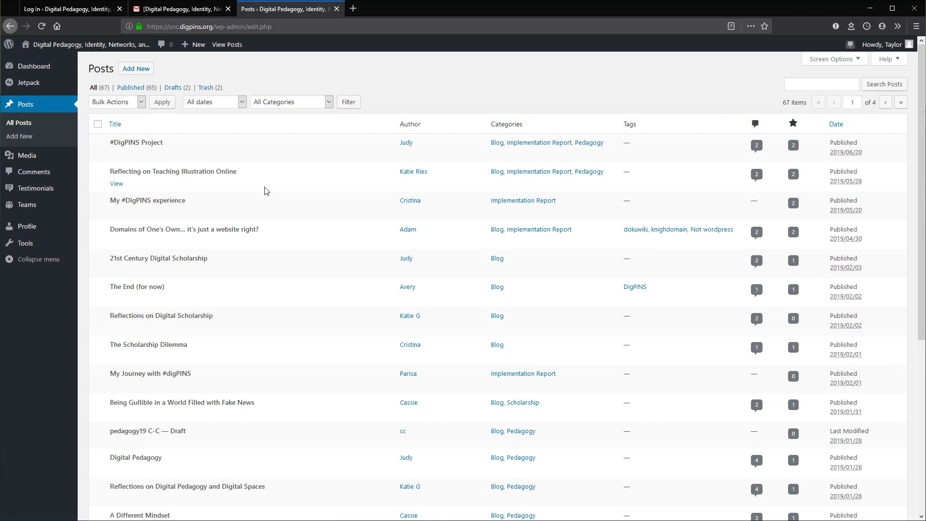
pyautogui.scroll(-7, 227, 173)
pyautogui.scroll(7, 285, 371)
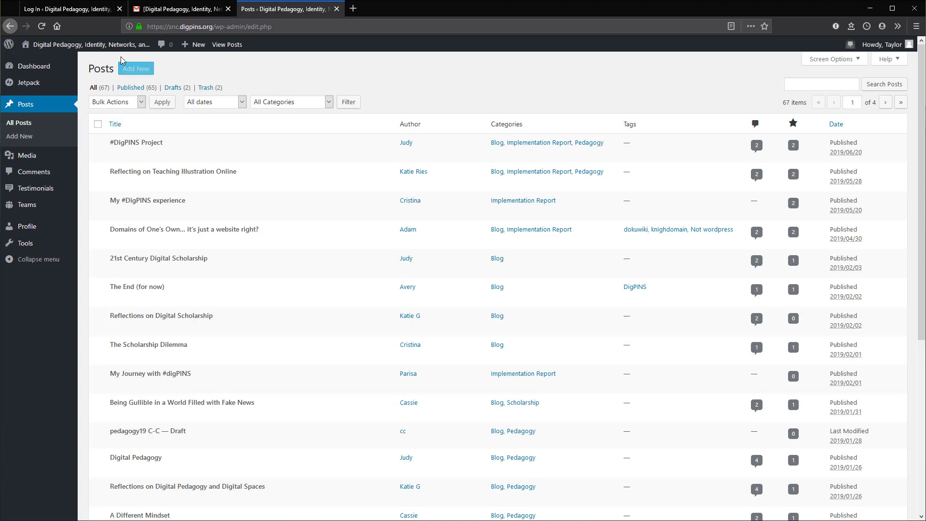
pyautogui.click(136, 72)
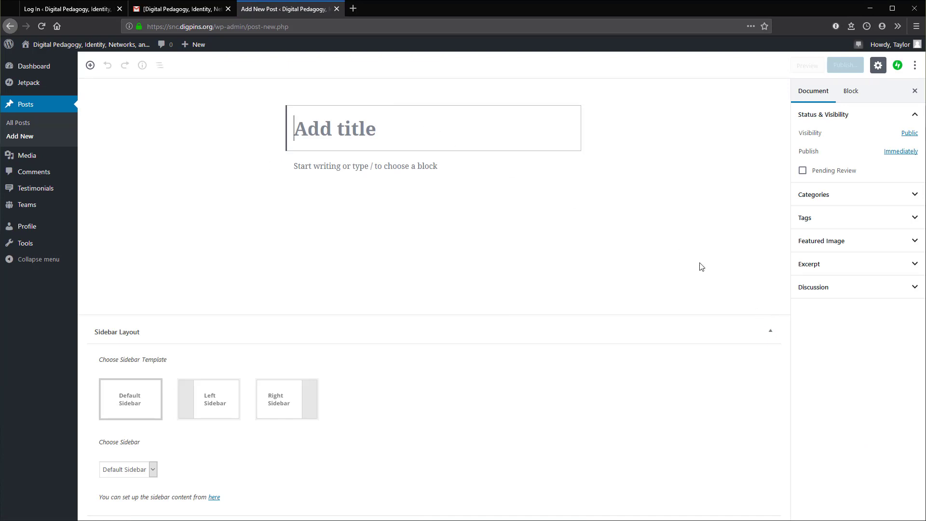
# Step: Collapse the sidebar layout panel, enter the title 'My Identity Post', and open the block inserter
pyautogui.click(770, 331)
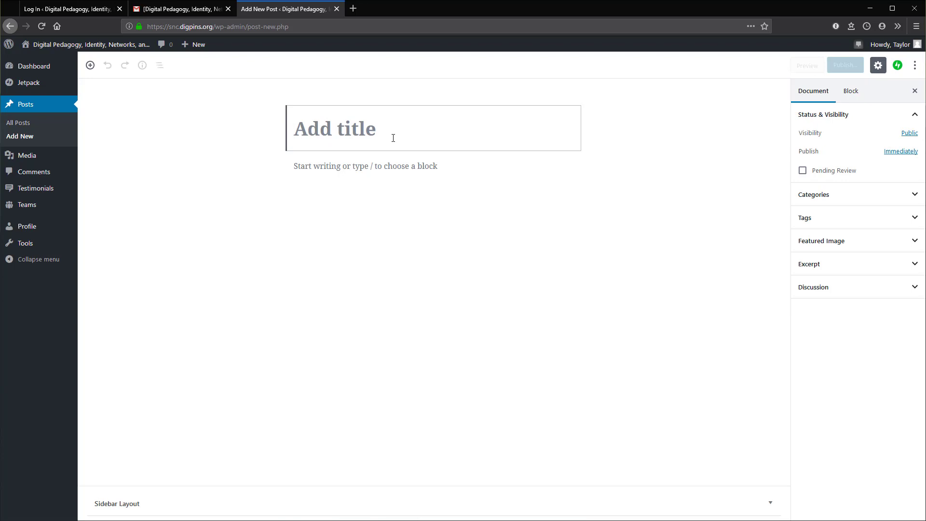
pyautogui.write('My Identity Post')
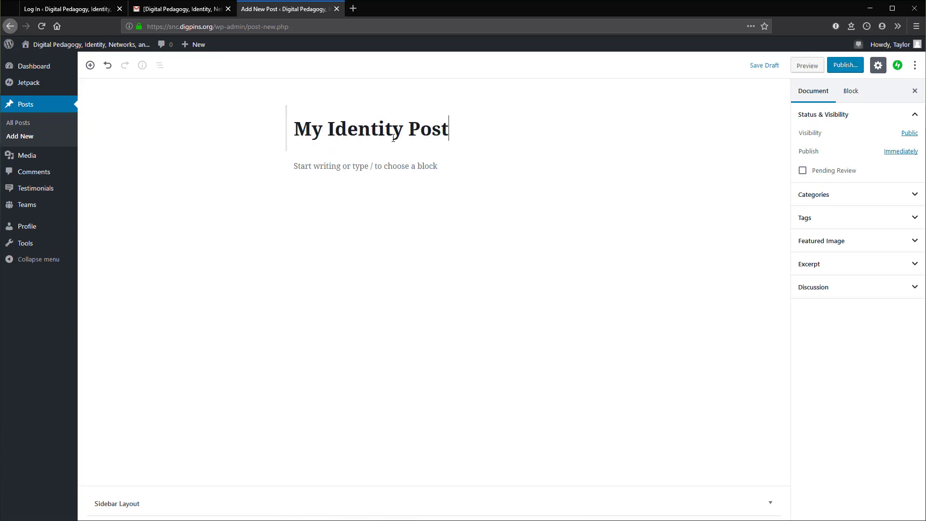
pyautogui.click(328, 166)
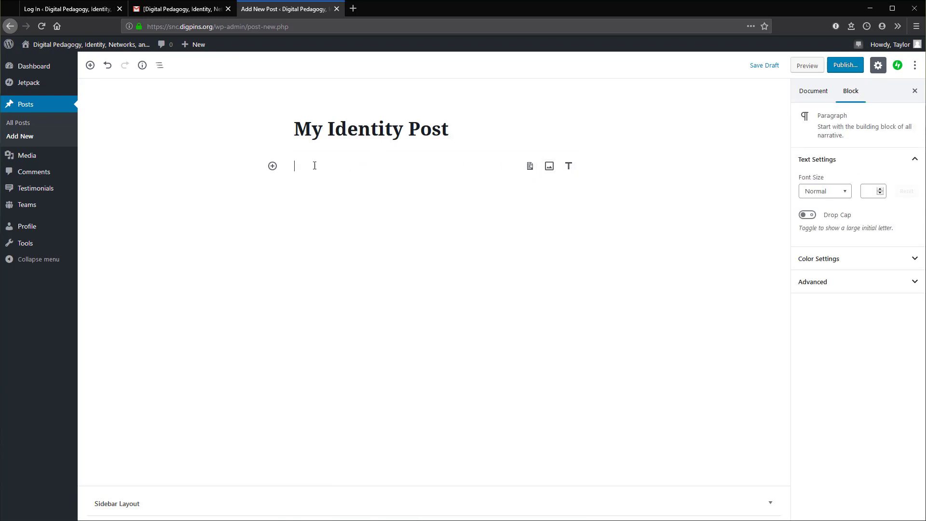
pyautogui.click(272, 166)
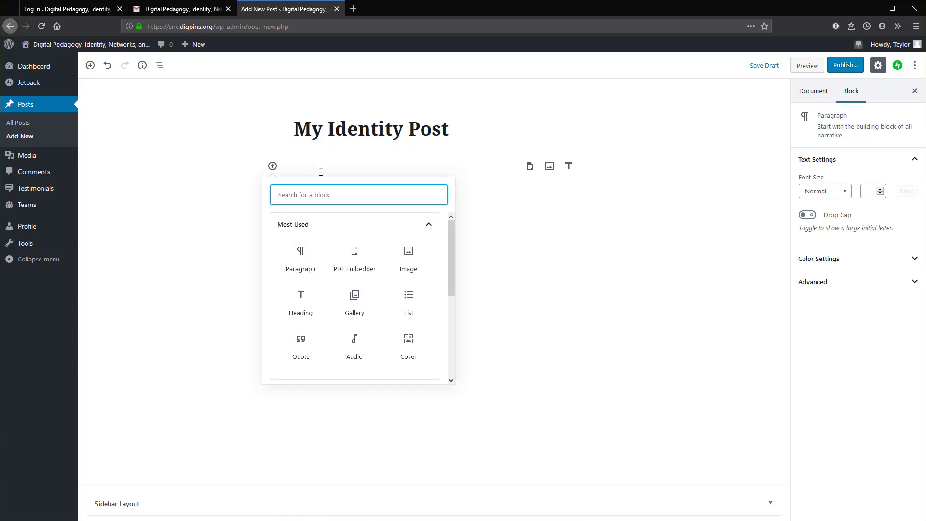
pyautogui.click(313, 261)
pyautogui.write('Thadsfpoijasdf')
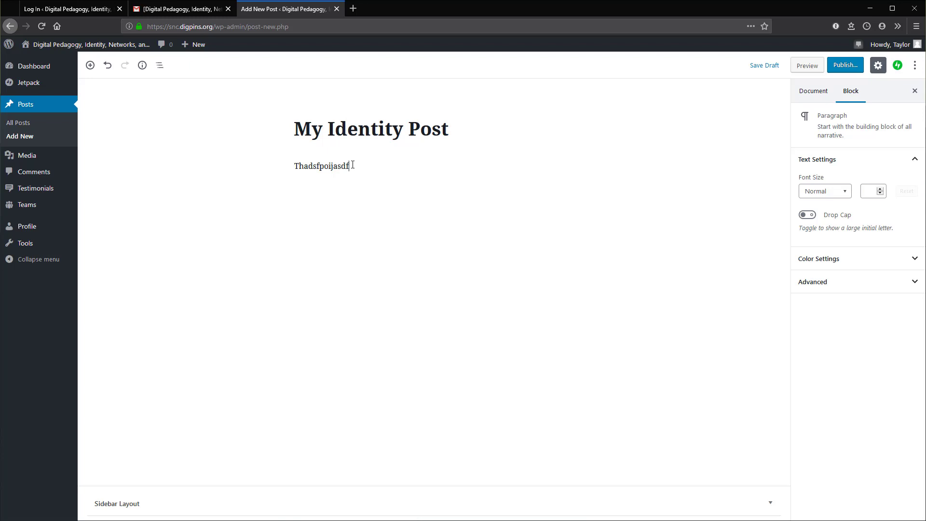
pyautogui.doubleClick(348, 166)
pyautogui.press('BackSpace')
pyautogui.press('BackSpace')
pyautogui.click(354, 163)
pyautogui.write('asdfasdfasdf')
pyautogui.moveTo(341, 166); pyautogui.dragTo(295, 166)
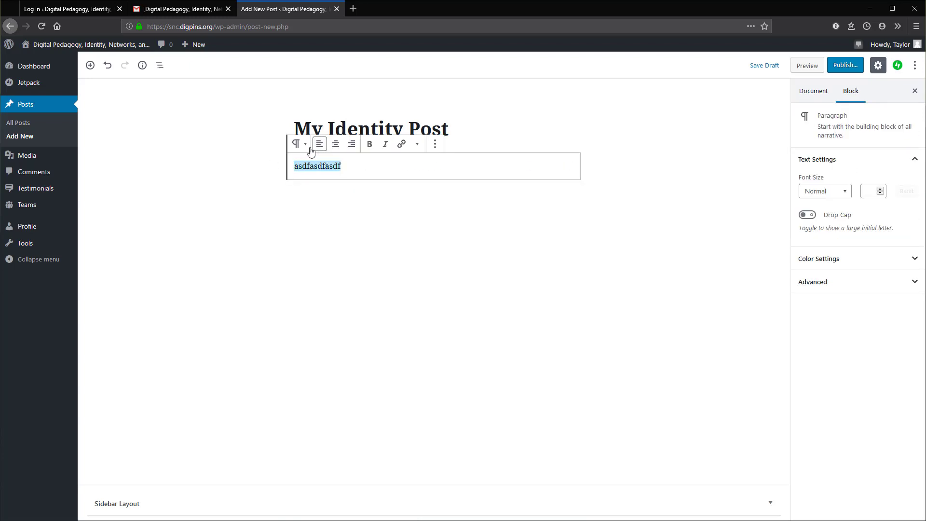
pyautogui.click(370, 145)
pyautogui.click(369, 144)
pyautogui.click(384, 146)
pyautogui.click(384, 145)
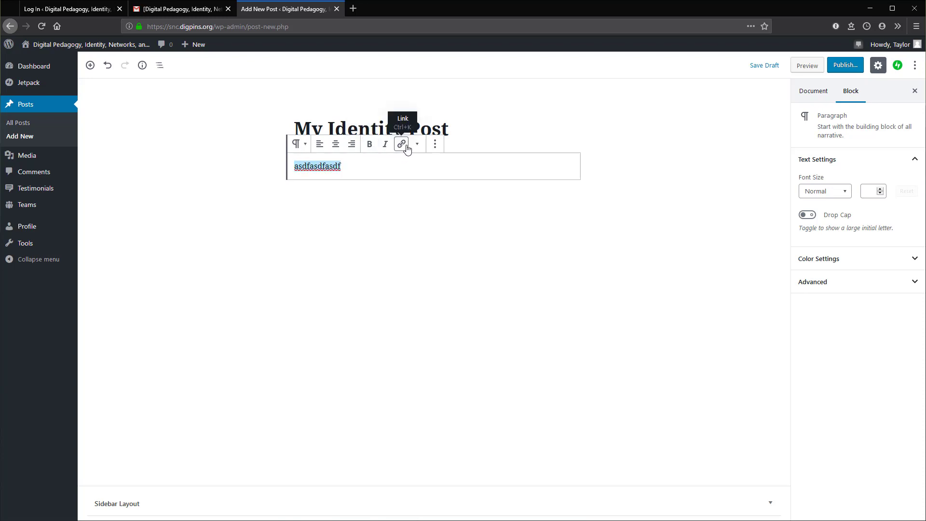
pyautogui.click(401, 144)
pyautogui.press('Escape')
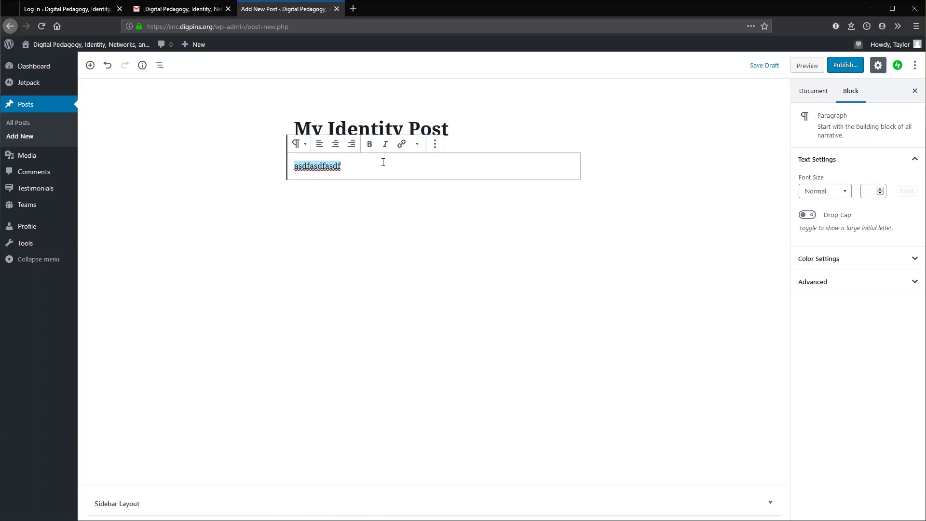
pyautogui.press('BackSpace')
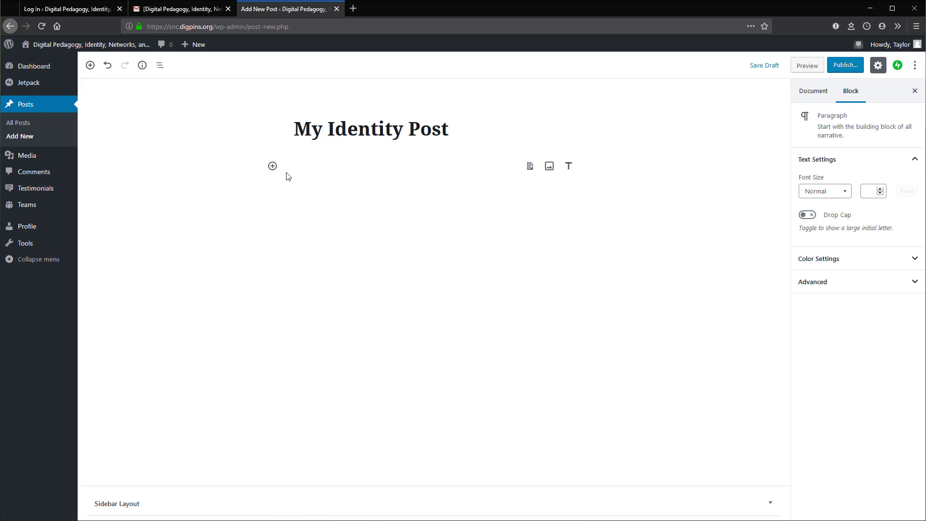
# Step: Insert an Image block into the post body, then delete the empty Image block
pyautogui.click(273, 167)
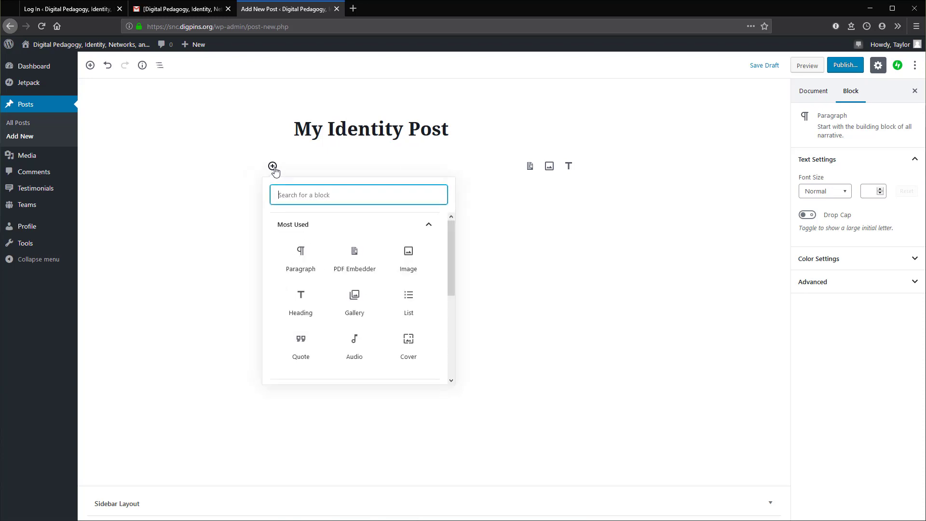
pyautogui.click(408, 262)
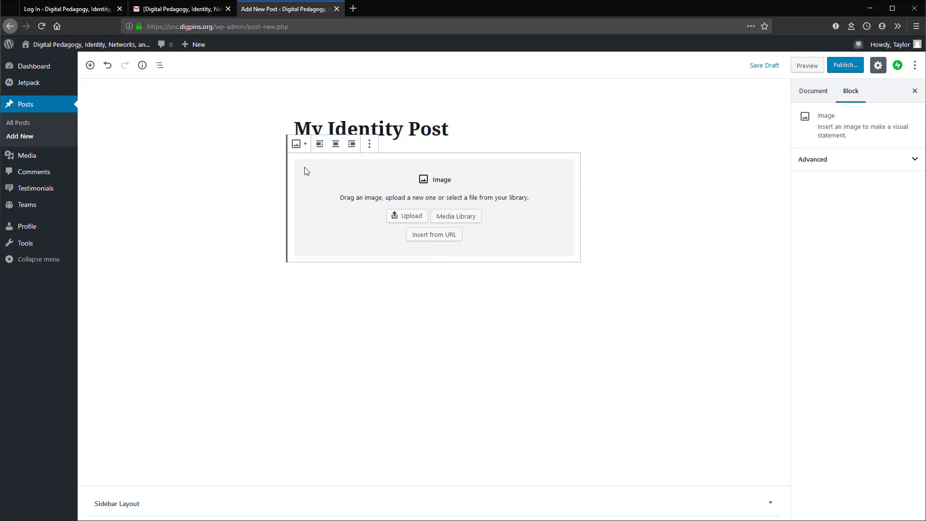
pyautogui.click(268, 177)
pyautogui.click(324, 164)
pyautogui.press('BackSpace')
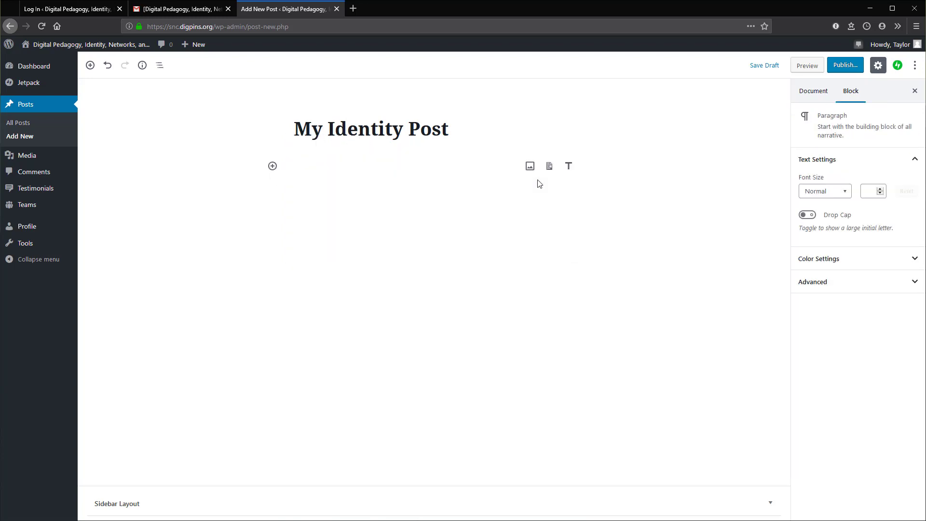
# Step: Search the block inserter for 'youtub', clear the search, browse the blocks, and close it
pyautogui.click(271, 167)
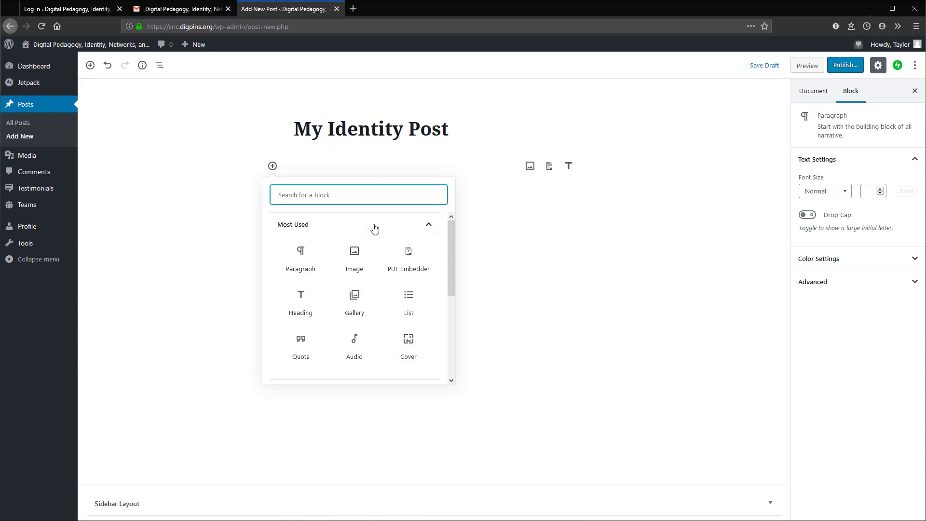
pyautogui.write('youtub')
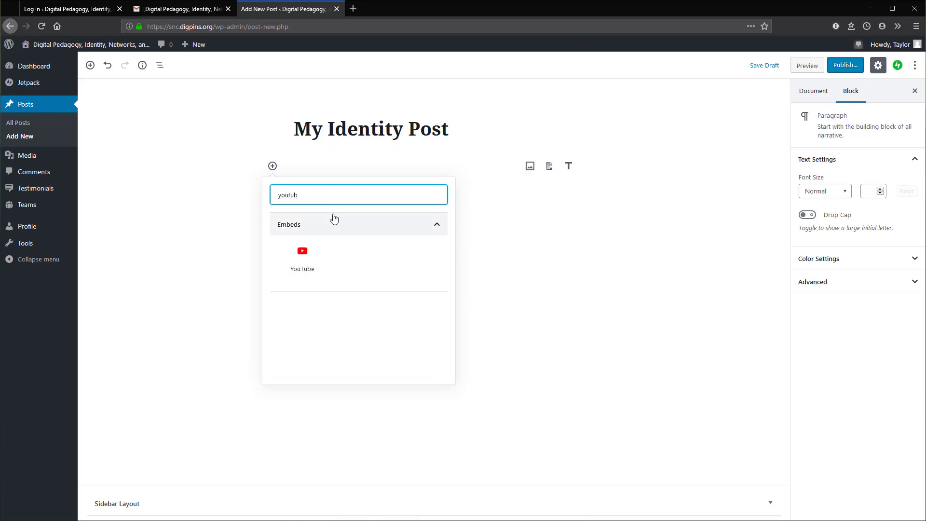
pyautogui.moveTo(313, 195); pyautogui.dragTo(238, 197)
pyautogui.press('BackSpace')
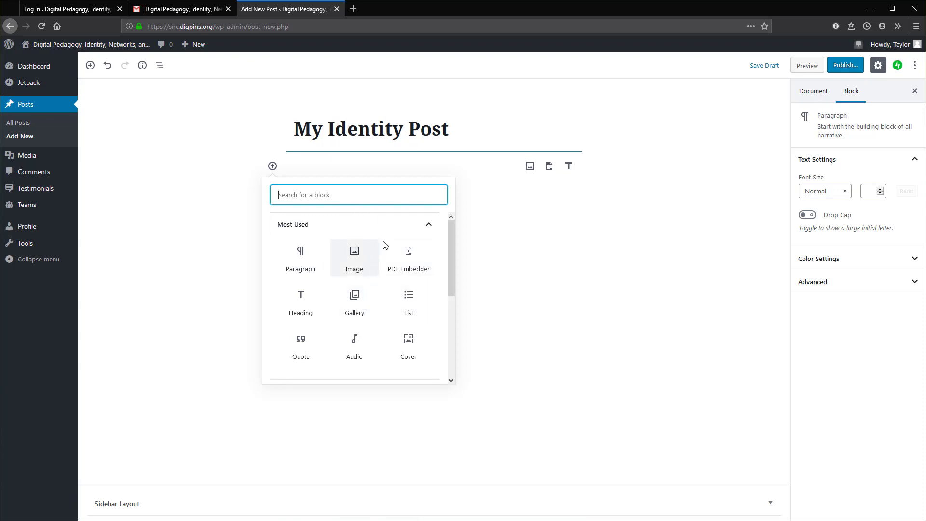
pyautogui.scroll(-5, 363, 327)
pyautogui.scroll(5, 364, 326)
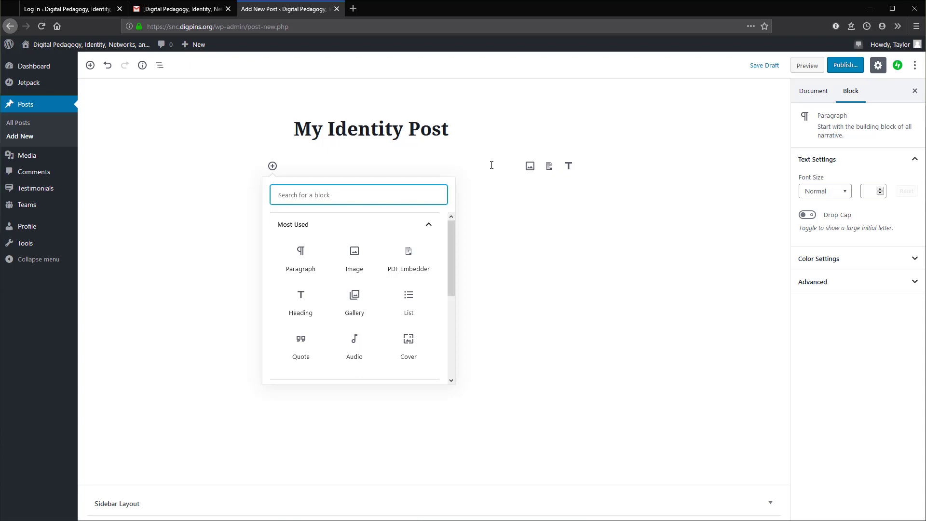
pyautogui.click(492, 165)
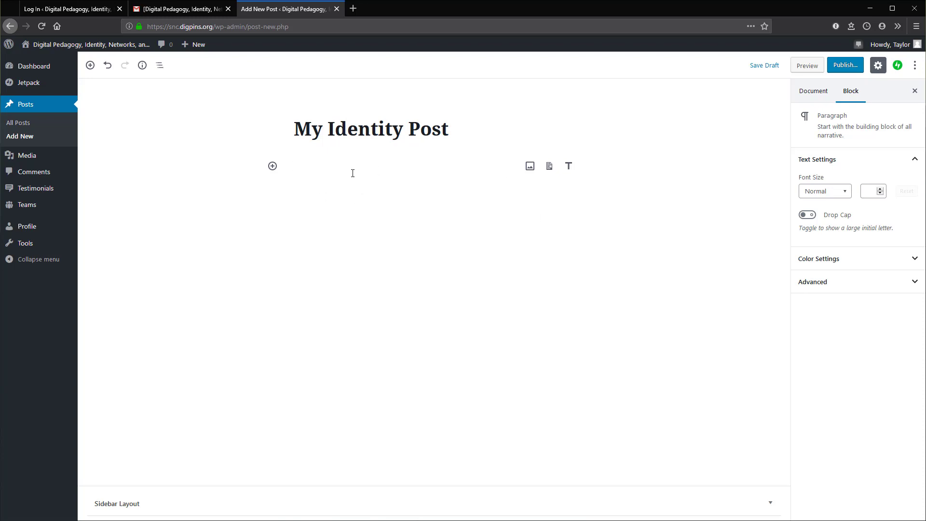
# Step: Type test text 'asdfasdf' into the paragraph and delete it, leaving the body empty
pyautogui.write('asdfasdf')
pyautogui.moveTo(352, 173); pyautogui.dragTo(254, 165)
pyautogui.press('BackSpace')
pyautogui.click(367, 181)
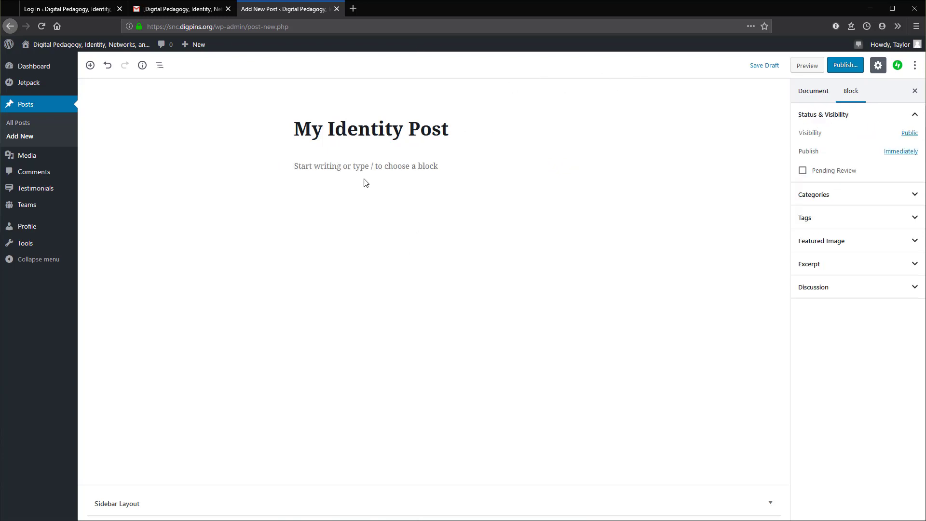
# Step: Type the paragraph 'Here is my really cool post. I even add links to things.'
pyautogui.click(345, 163)
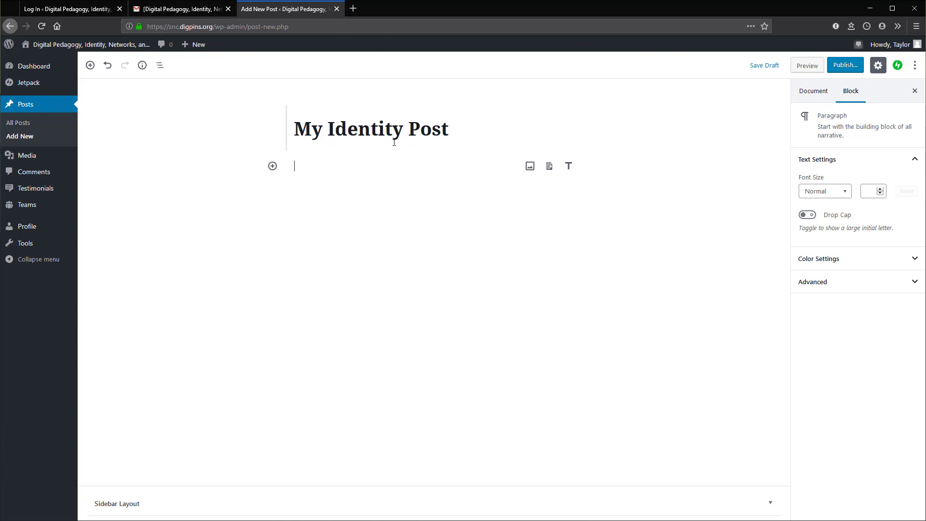
pyautogui.click(437, 188)
pyautogui.click(441, 157)
pyautogui.write('Here is my')
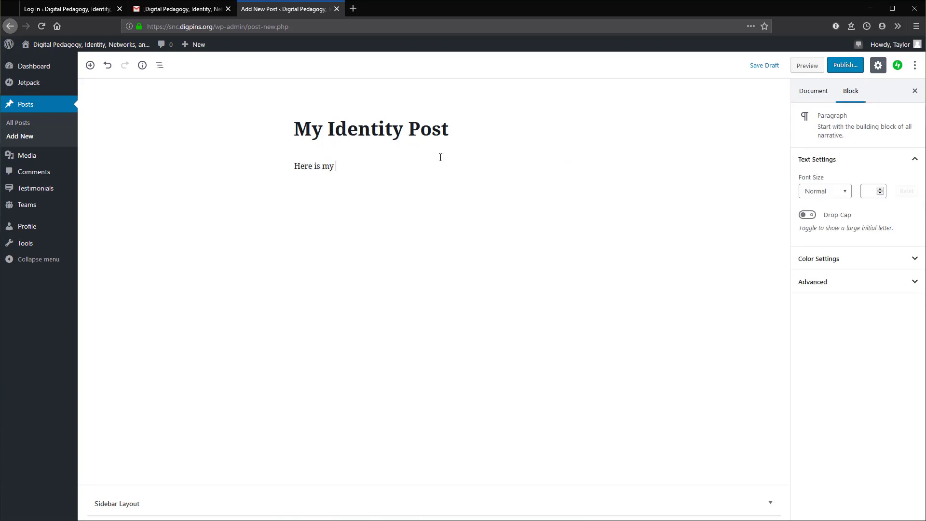
pyautogui.write(' real')
pyautogui.press('BackSpace')
pyautogui.press('BackSpace')
pyautogui.write('eally cool')
pyautogui.write(' post. ')
pyautogui.write('I f')
pyautogui.press('BackSpace')
pyautogui.write('even add links to t')
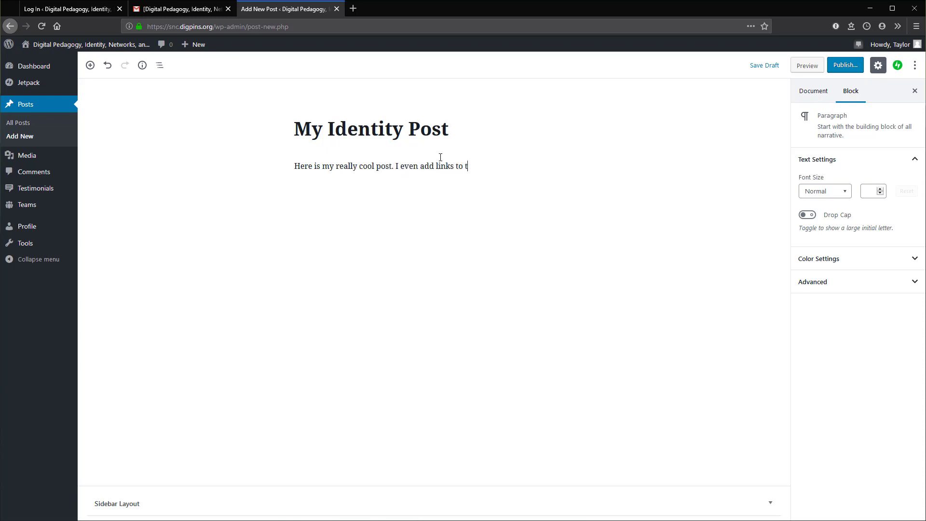
pyautogui.write('hings.')
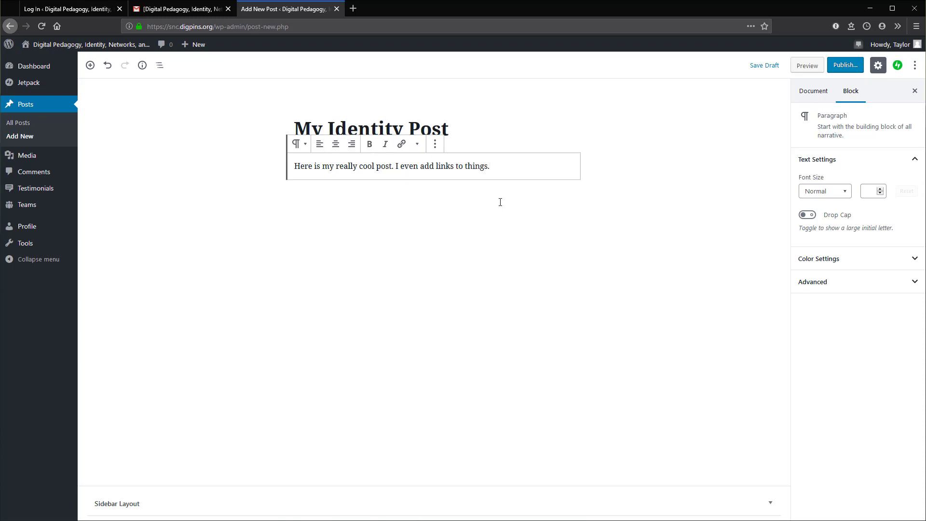
# Step: Link the sentence 'I even add links to things.' to snc.edu and add two empty paragraphs below
pyautogui.moveTo(504, 167); pyautogui.dragTo(395, 165)
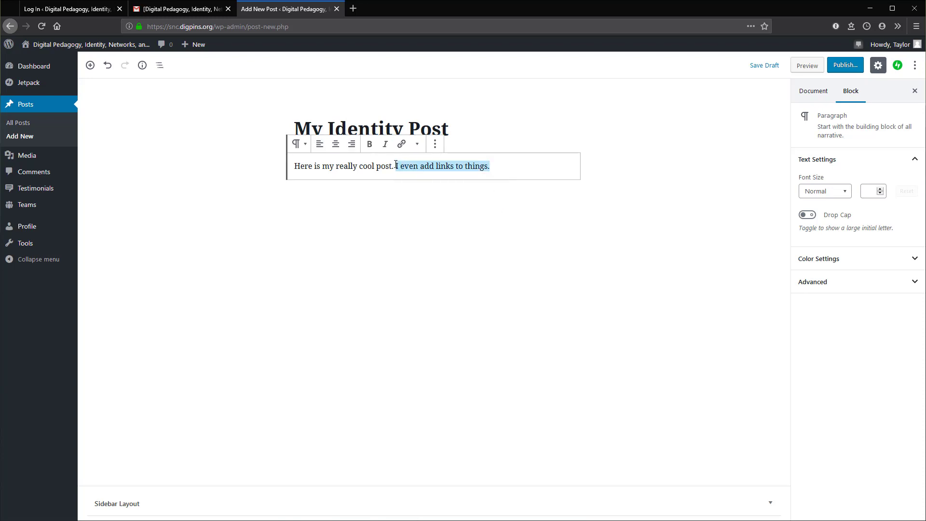
pyautogui.click(405, 149)
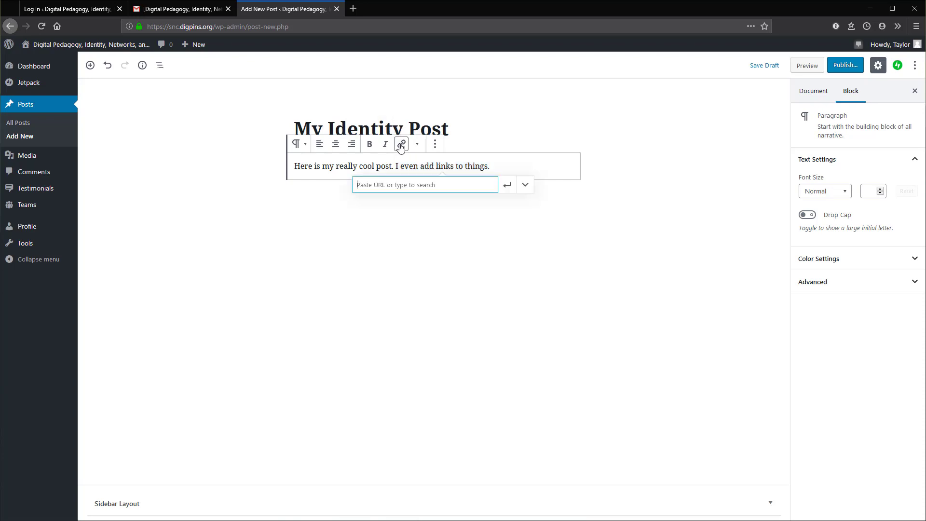
pyautogui.write('snc.edu')
pyautogui.press('Return')
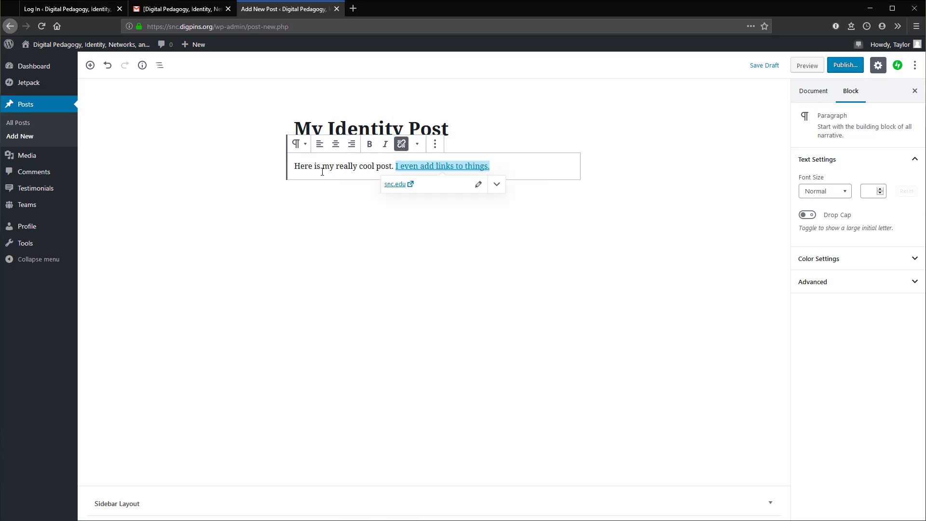
pyautogui.click(322, 172)
pyautogui.click(525, 160)
pyautogui.click(531, 167)
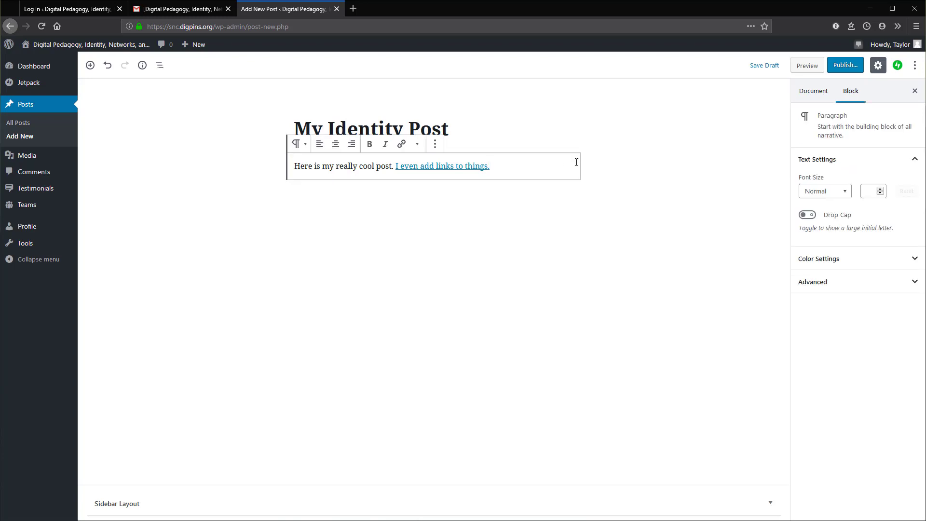
pyautogui.press('Return')
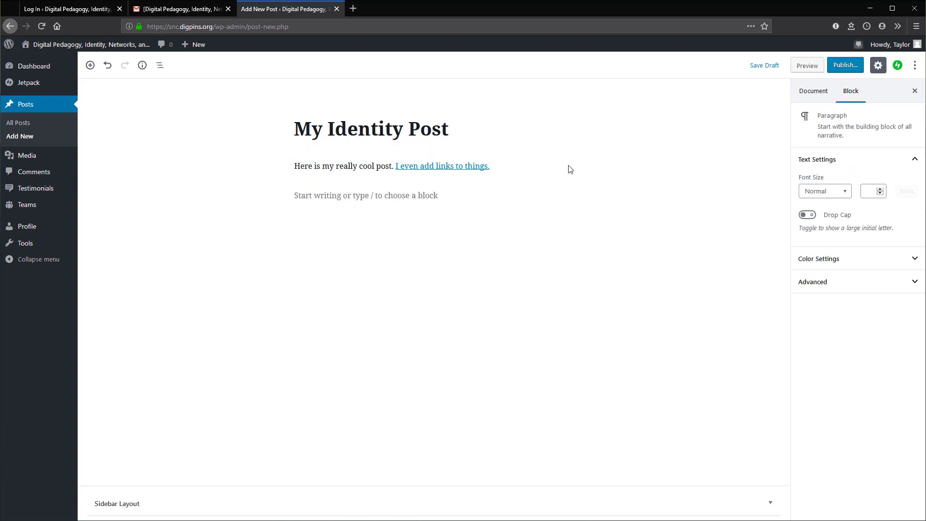
pyautogui.press('Return')
# Step: Save 'My Identity Post' as a draft, look over its preview, then close the preview
pyautogui.click(766, 66)
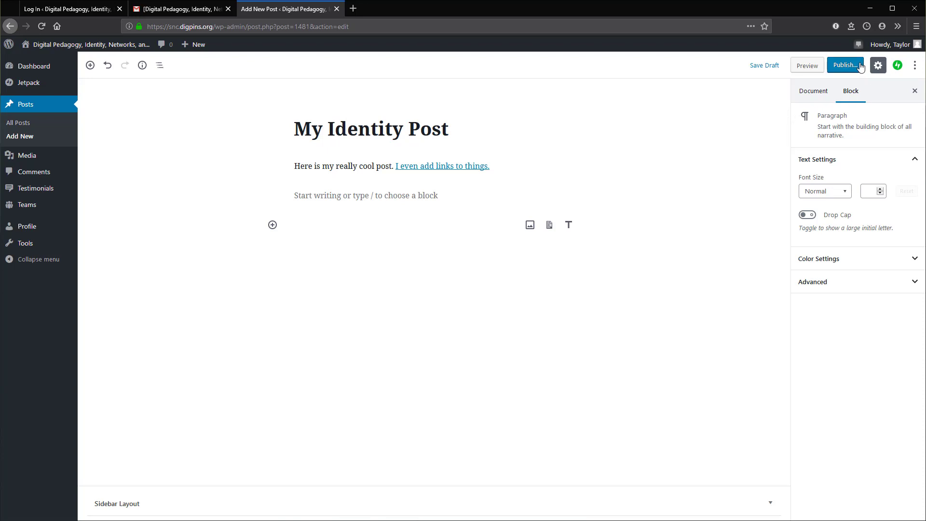
pyautogui.click(807, 67)
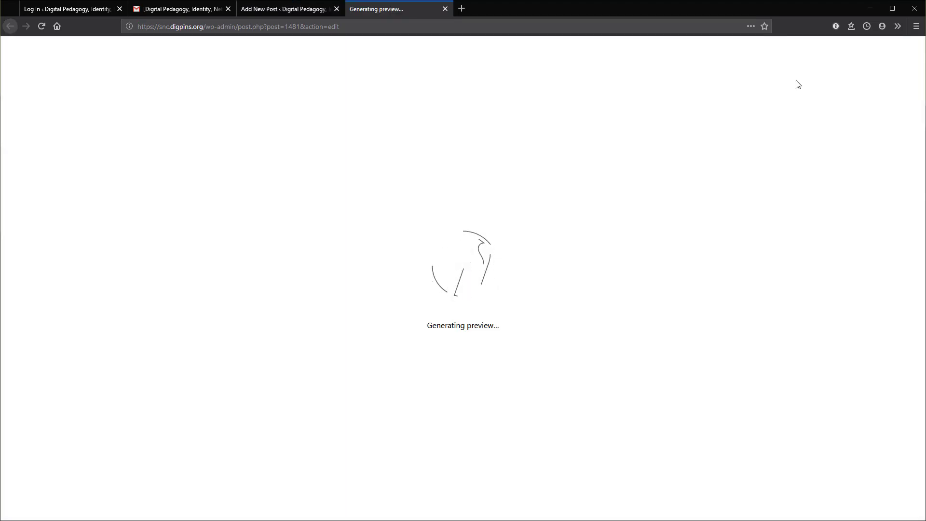
pyautogui.scroll(-4, 589, 222)
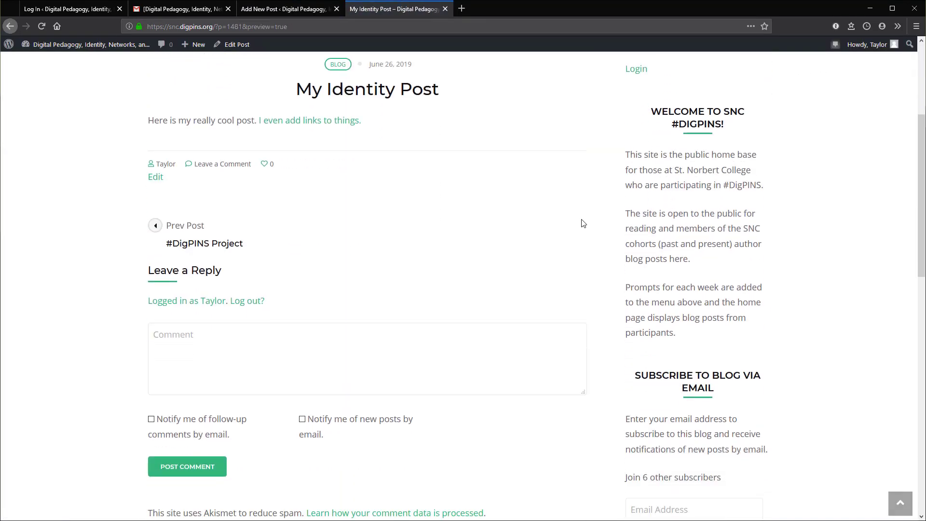
pyautogui.scroll(4, 581, 221)
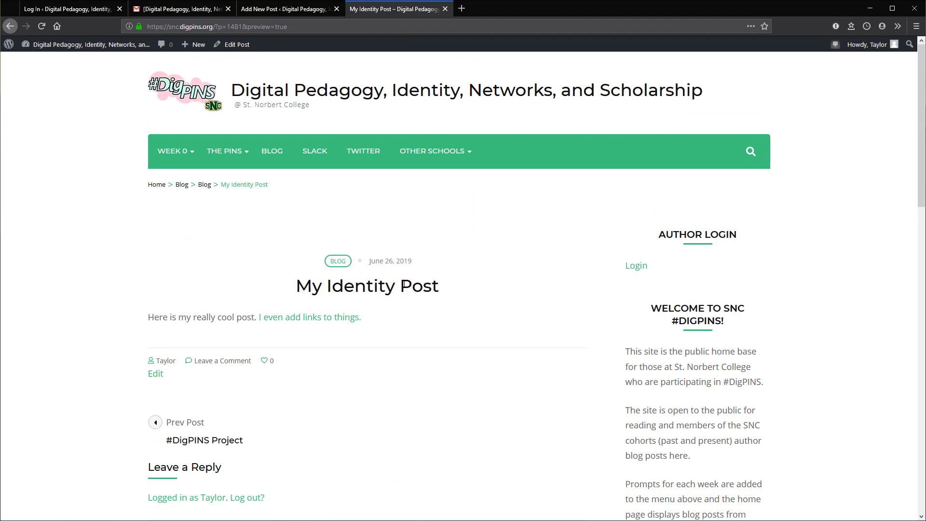
pyautogui.scroll(-3, 412, 276)
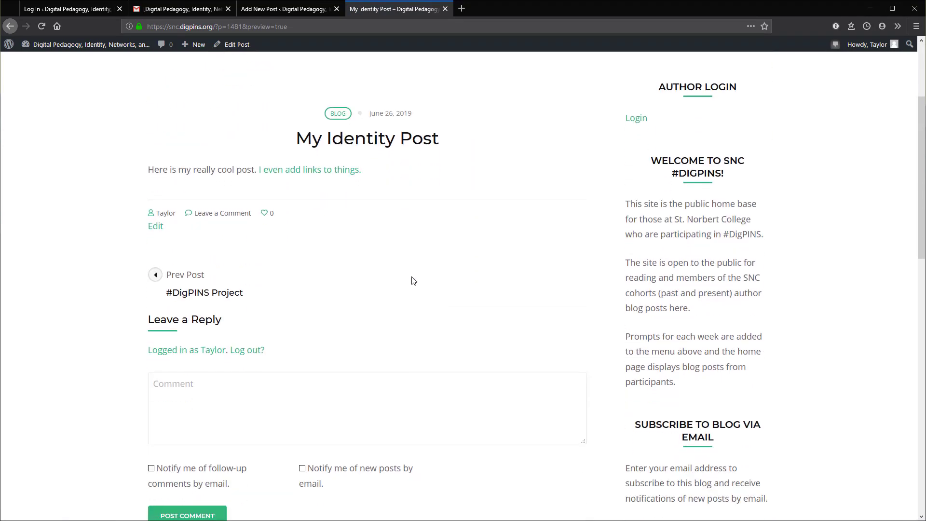
pyautogui.middleClick(389, 9)
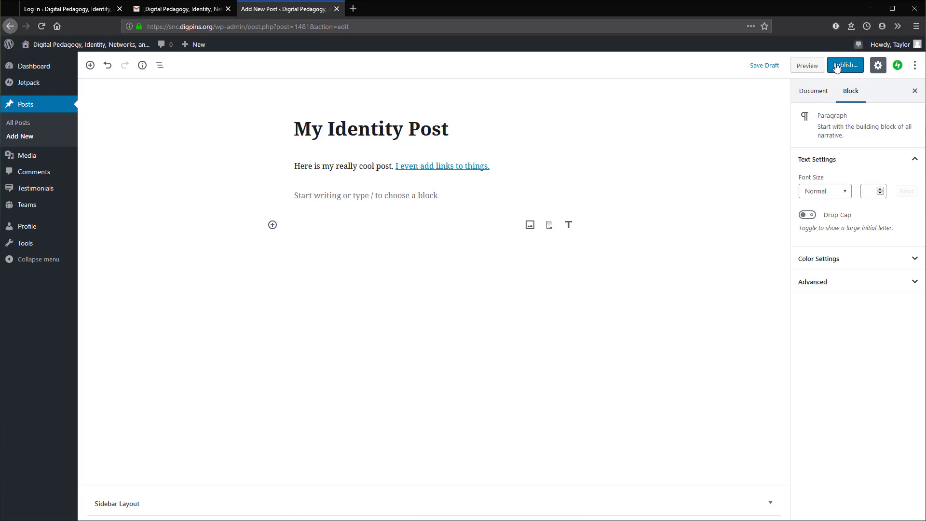
# Step: Delete the second empty paragraph block, then publish 'My Identity Post' and confirm in the pre-publish panel
pyautogui.click(428, 196)
pyautogui.click(419, 221)
pyautogui.press('BackSpace')
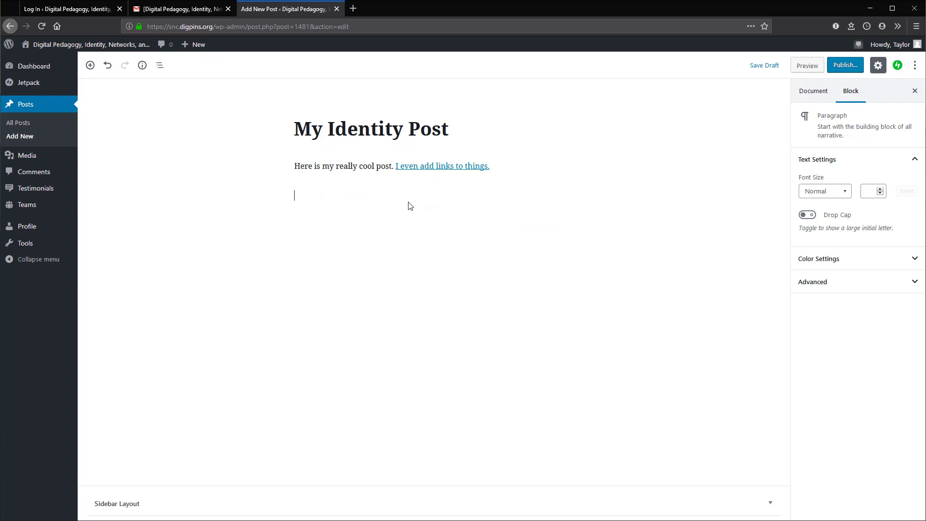
pyautogui.click(852, 69)
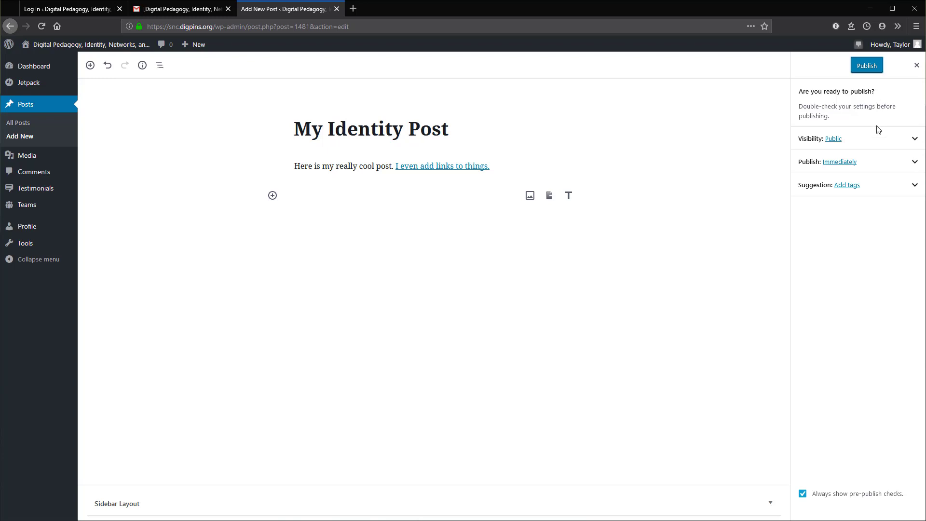
pyautogui.click(866, 66)
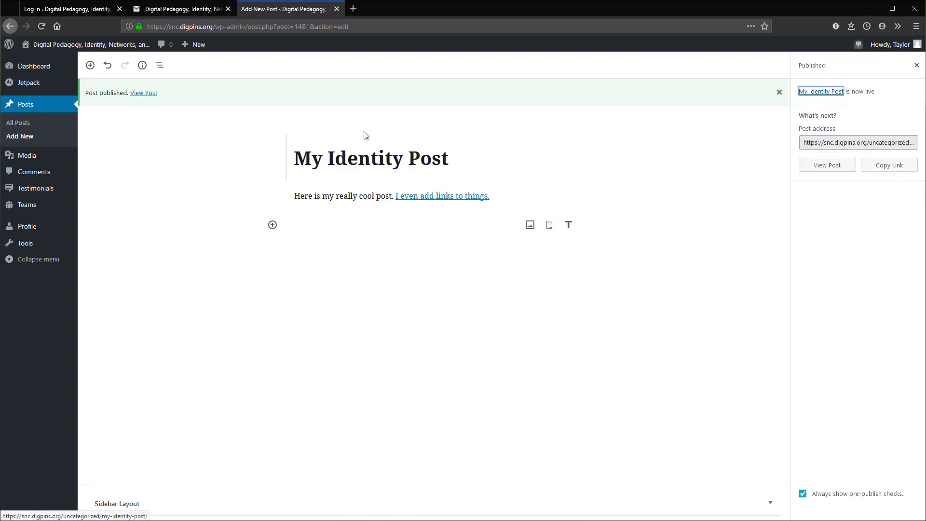
# Step: View the live 'My Identity Post' page, checking its linked paragraph and the comment form below
pyautogui.click(152, 97)
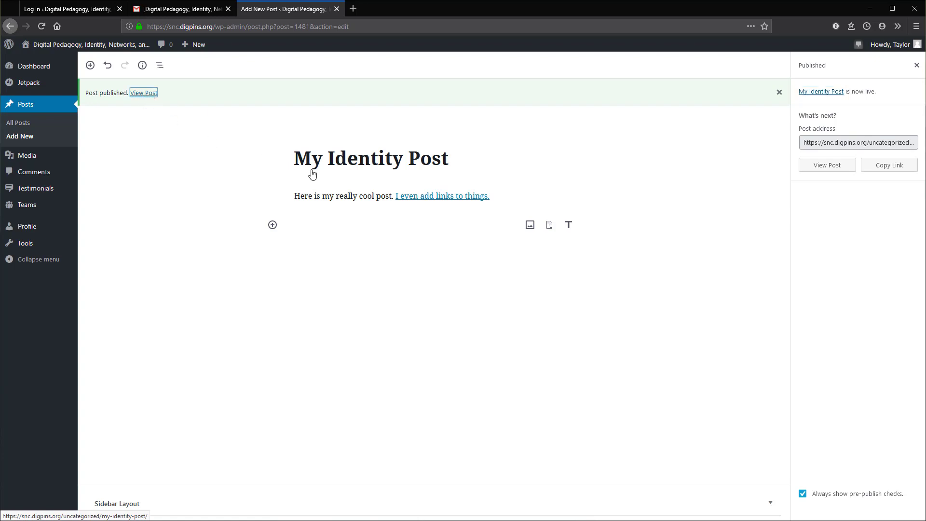
pyautogui.scroll(-6, 436, 308)
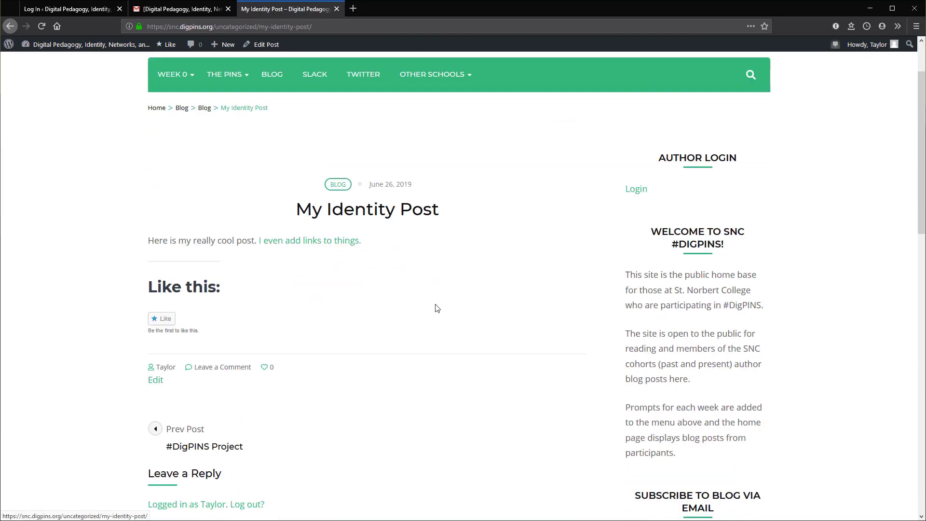
pyautogui.scroll(6, 437, 264)
pyautogui.scroll(-6, 437, 264)
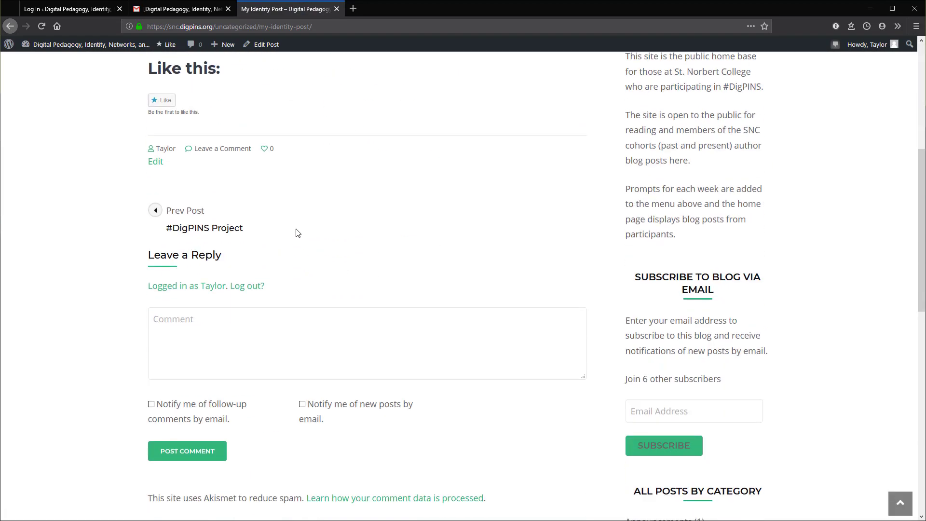
pyautogui.click(264, 328)
pyautogui.scroll(-3, 270, 289)
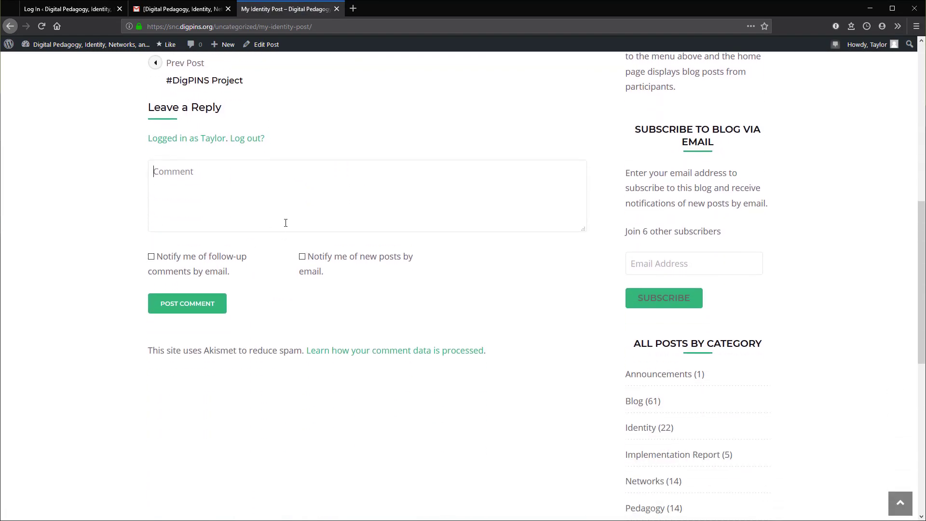
pyautogui.scroll(4, 293, 326)
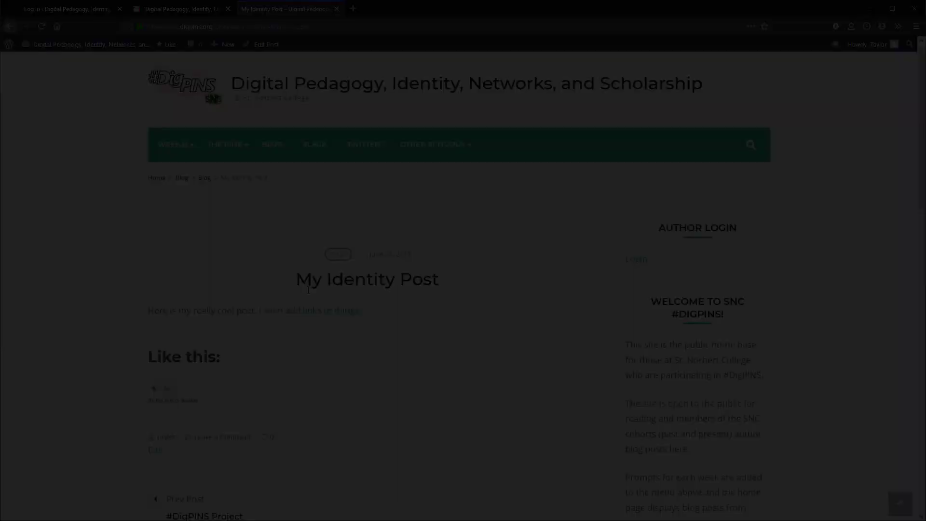